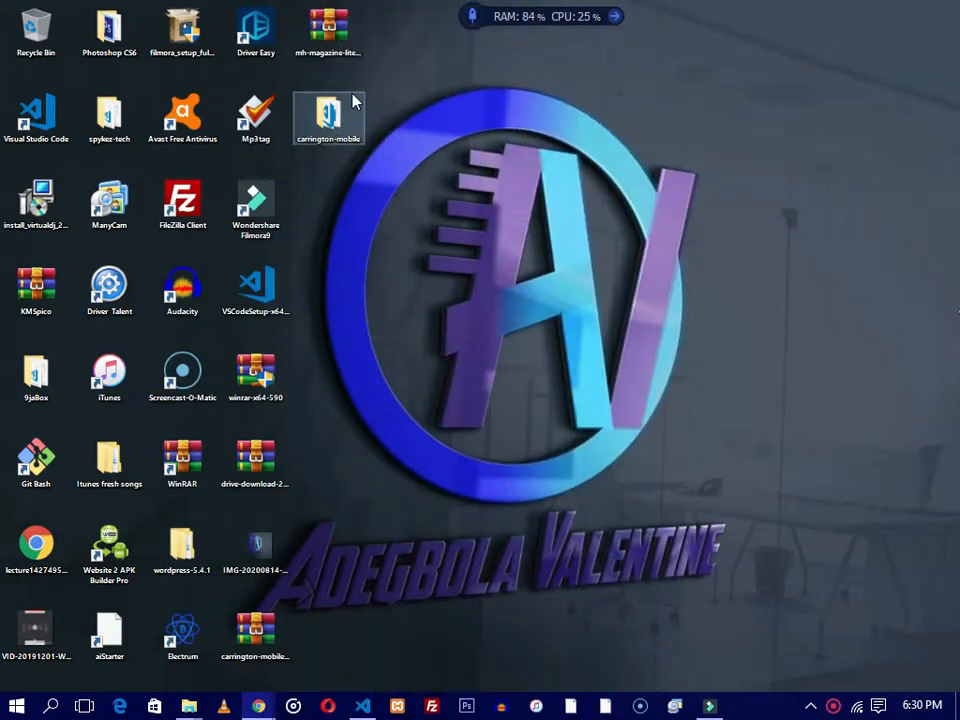
Step: Switch to Chrome, search the web for xampp, and open the Apache Friends download page
{"action": "mouse_move", "coordinate": [247, 709]}
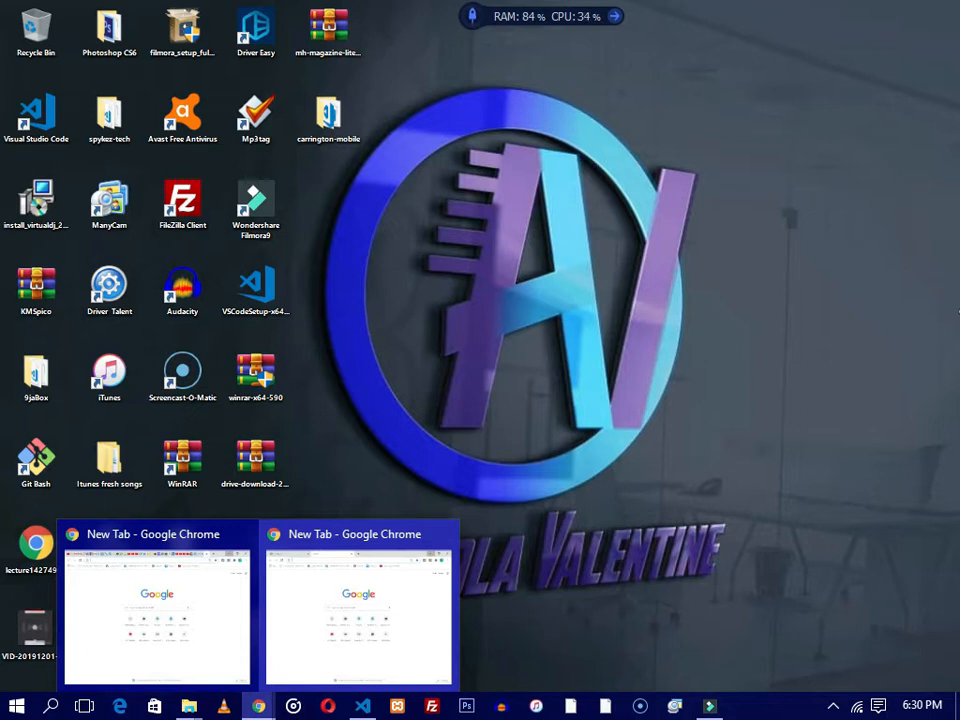
{"action": "left_click", "coordinate": [293, 669]}
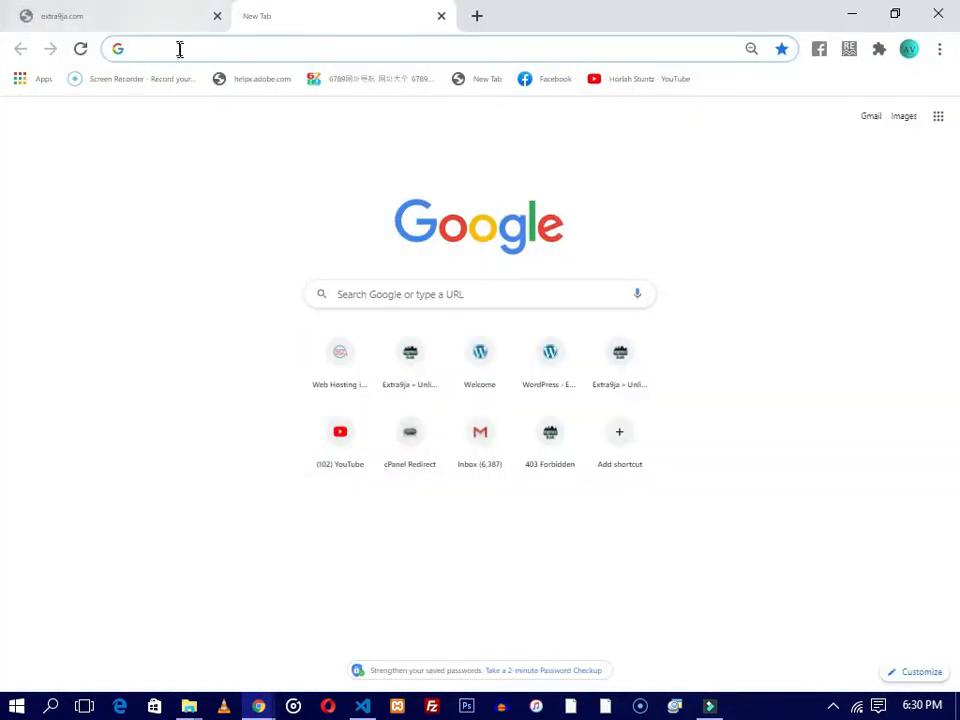
{"action": "left_click", "coordinate": [180, 47]}
{"action": "type", "text": "xampp"}
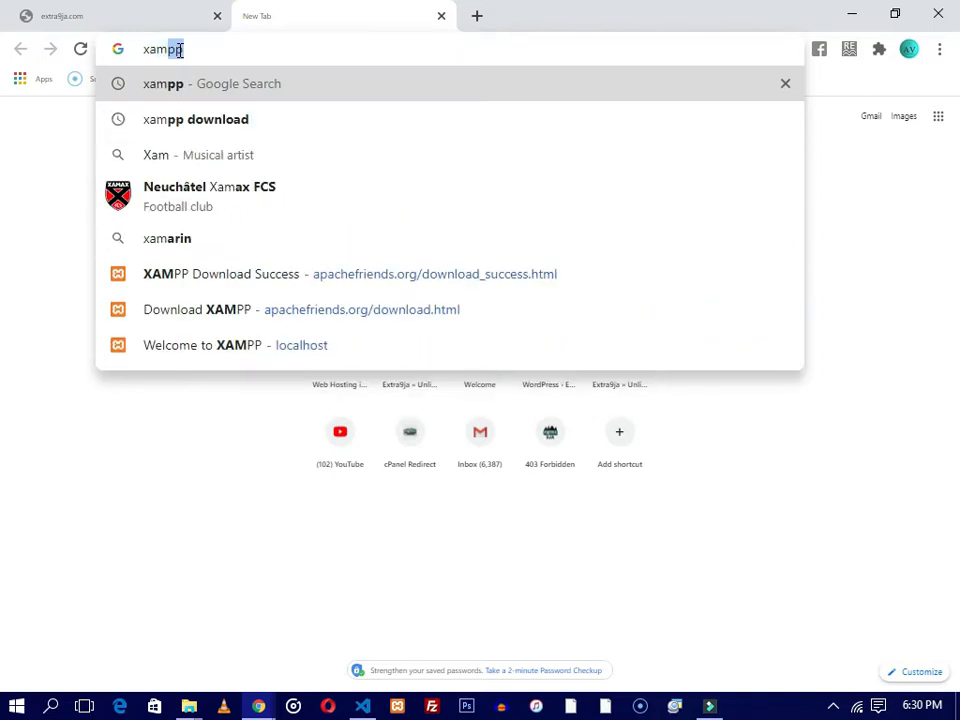
{"action": "key", "text": "Return"}
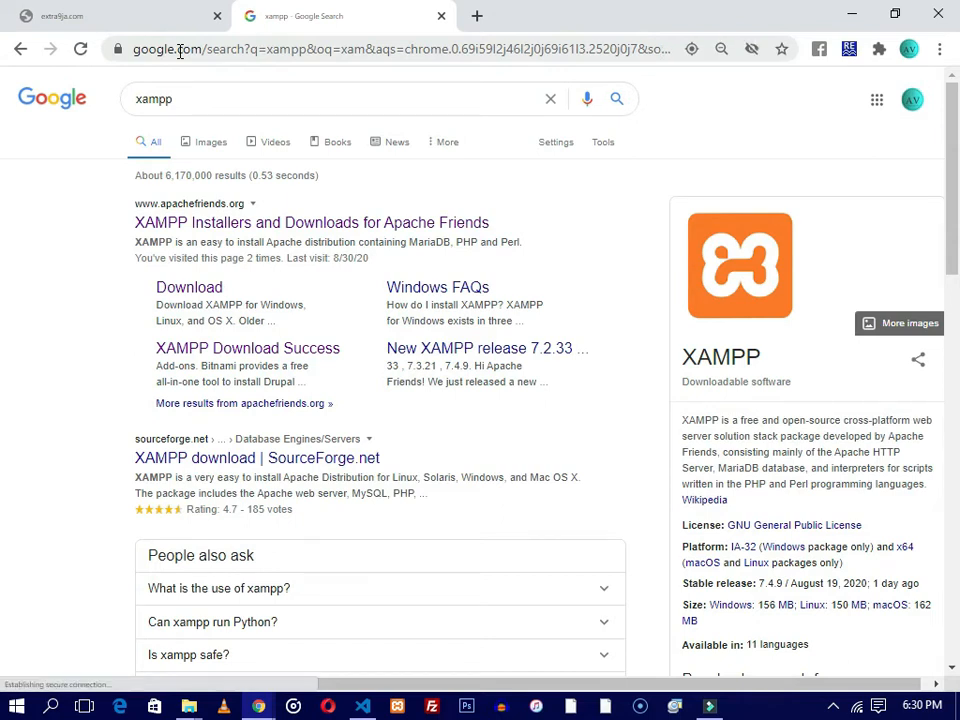
{"action": "left_click", "coordinate": [180, 289]}
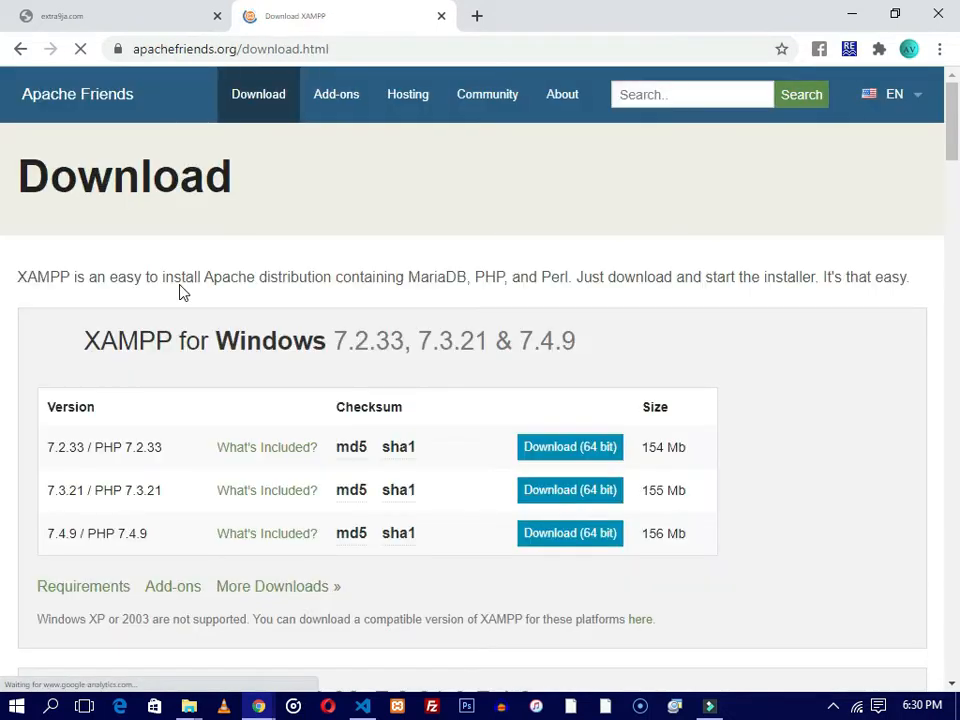
Step: Request the 64-bit Windows download of XAMPP 7.4.9, cancel saving the installer, and minimize the browser
{"action": "scroll", "coordinate": [205, 332], "scroll_direction": "down", "scroll_amount": 1}
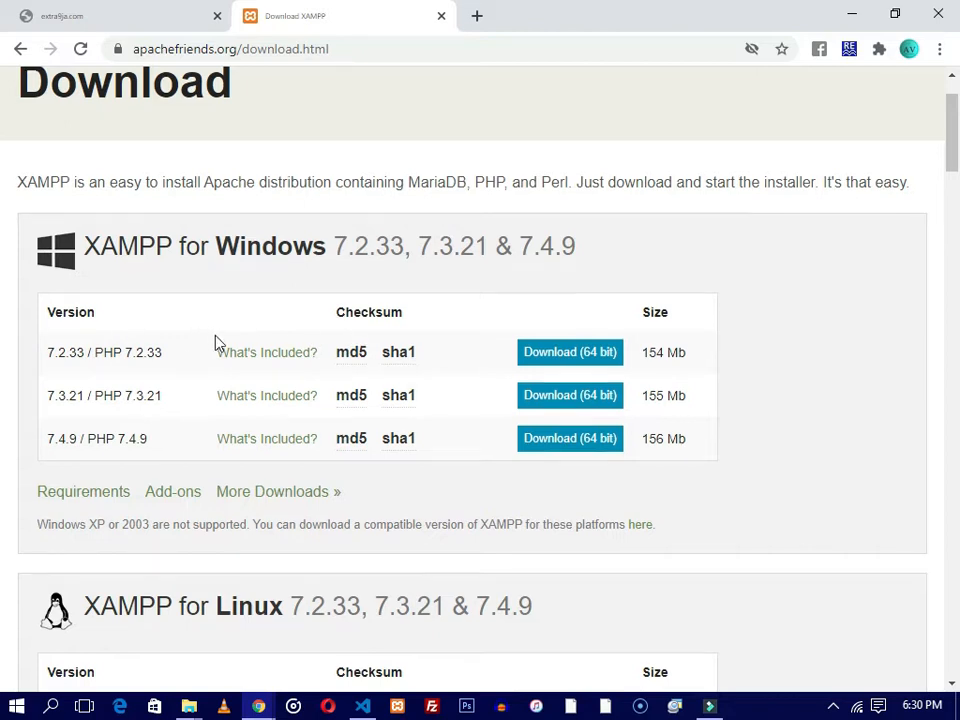
{"action": "scroll", "coordinate": [216, 341], "scroll_direction": "down", "scroll_amount": 1}
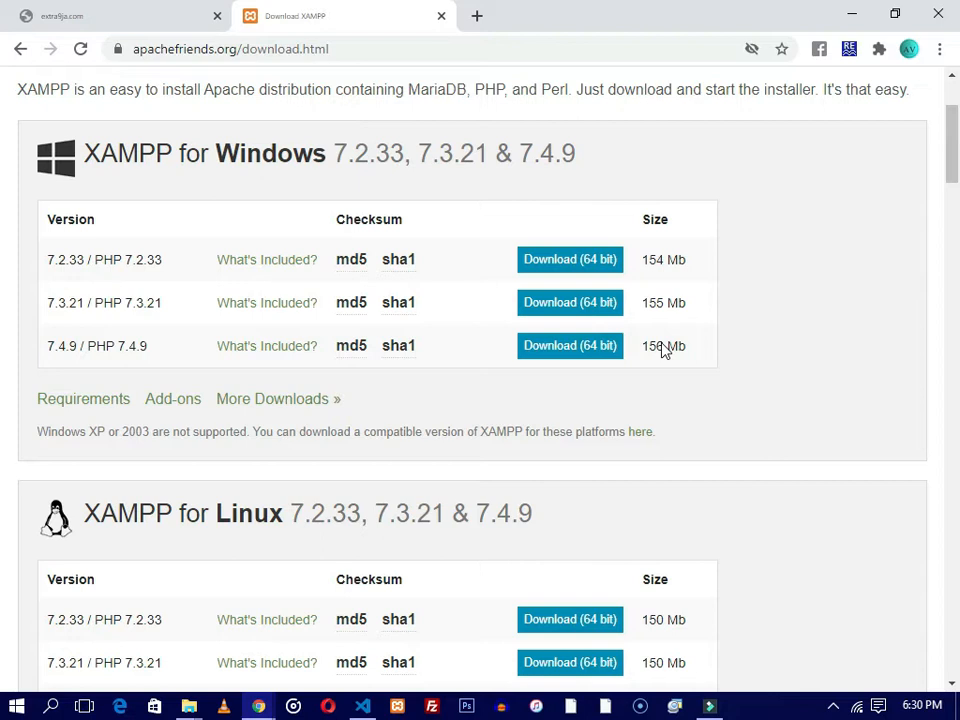
{"action": "left_click", "coordinate": [560, 357]}
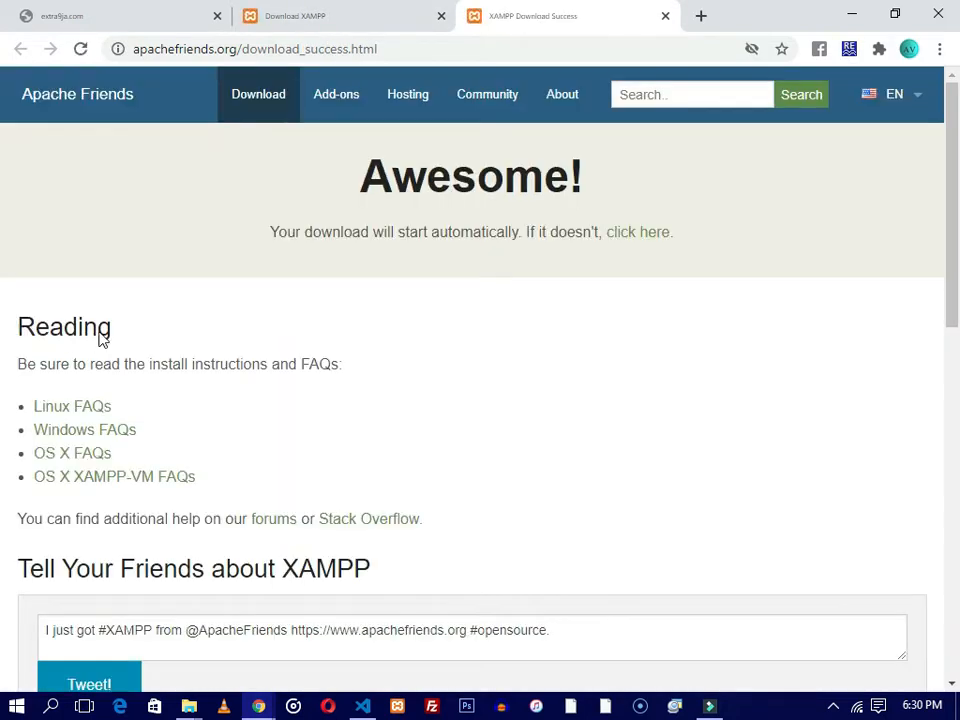
{"action": "scroll", "coordinate": [150, 333], "scroll_direction": "down", "scroll_amount": 3}
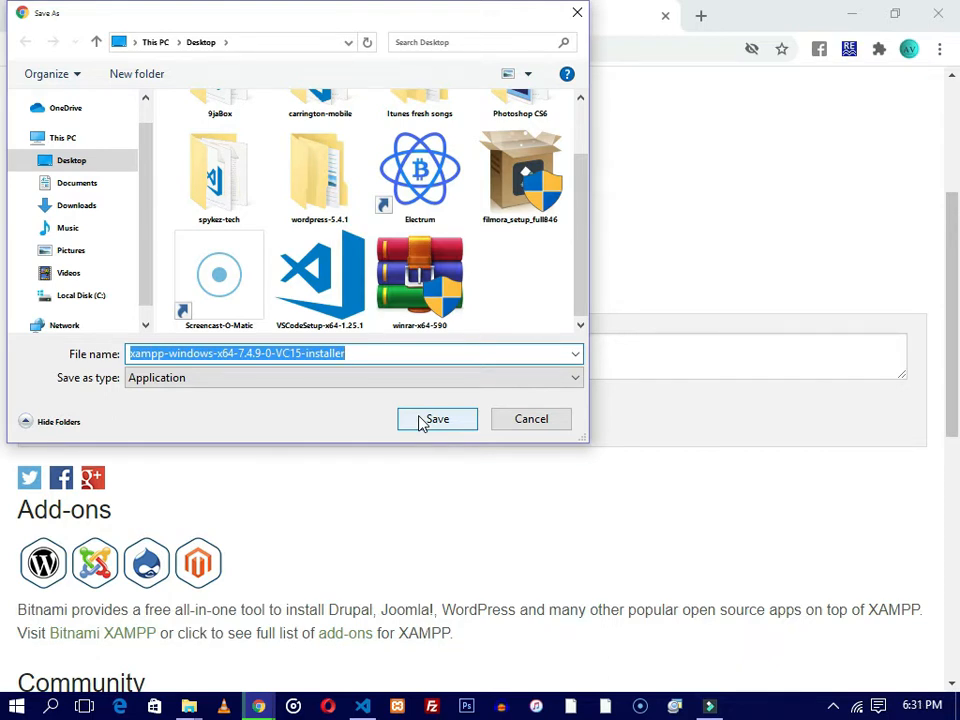
{"action": "left_click", "coordinate": [519, 420]}
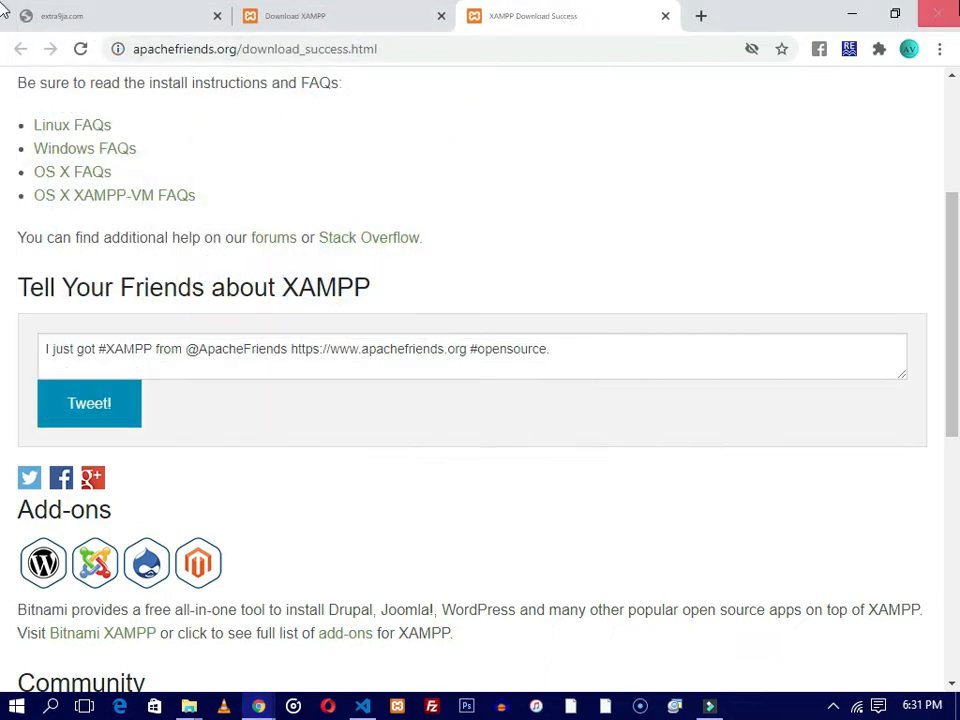
{"action": "left_click", "coordinate": [852, 14]}
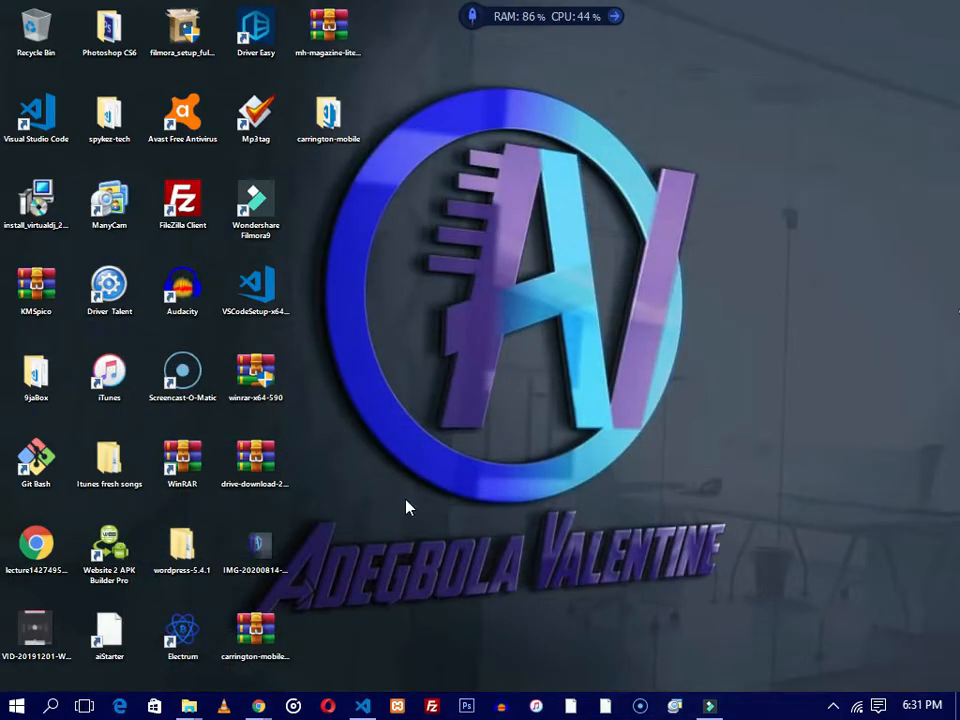
Step: Switch to File Explorer and open the xampp folder on Local Disk (C:)
{"action": "mouse_move", "coordinate": [189, 706]}
{"action": "left_click", "coordinate": [236, 641]}
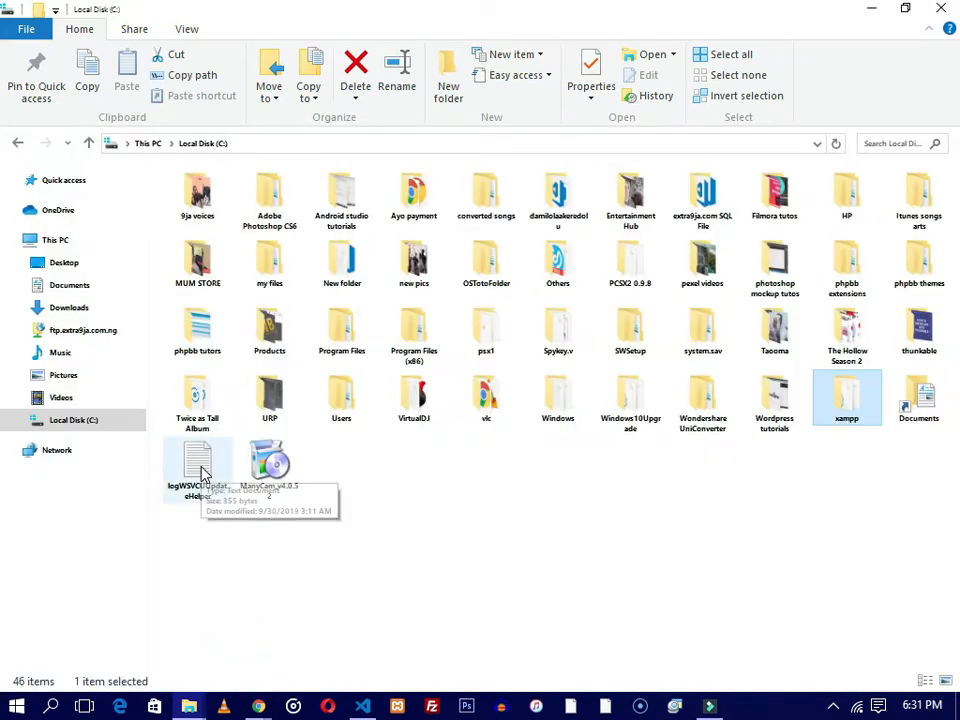
{"action": "double_click", "coordinate": [849, 421]}
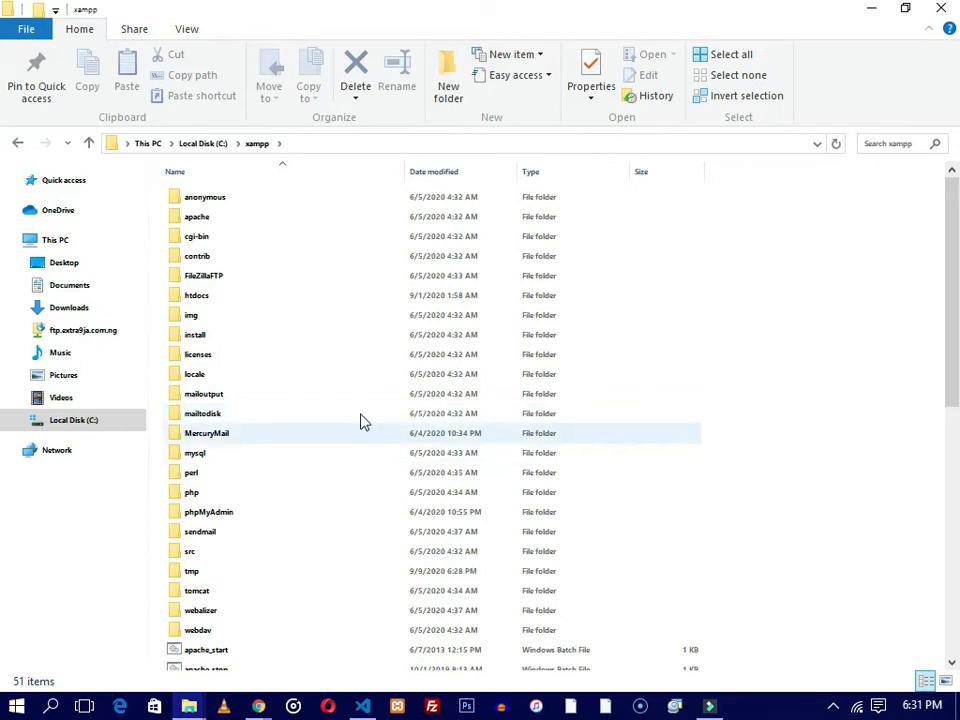
{"action": "left_click", "coordinate": [101, 427]}
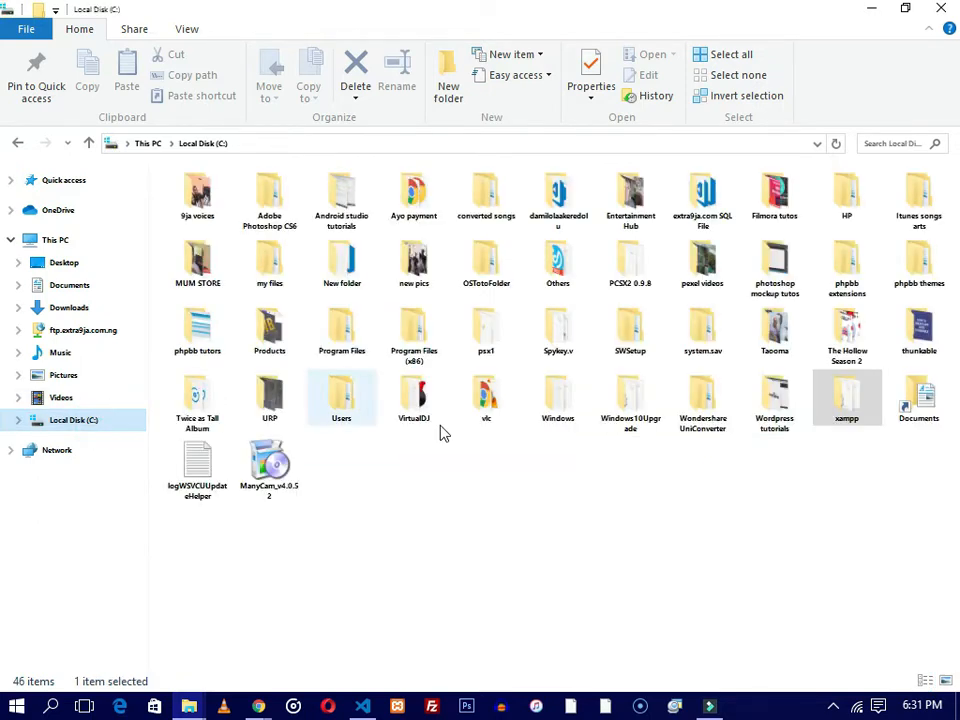
{"action": "double_click", "coordinate": [857, 413]}
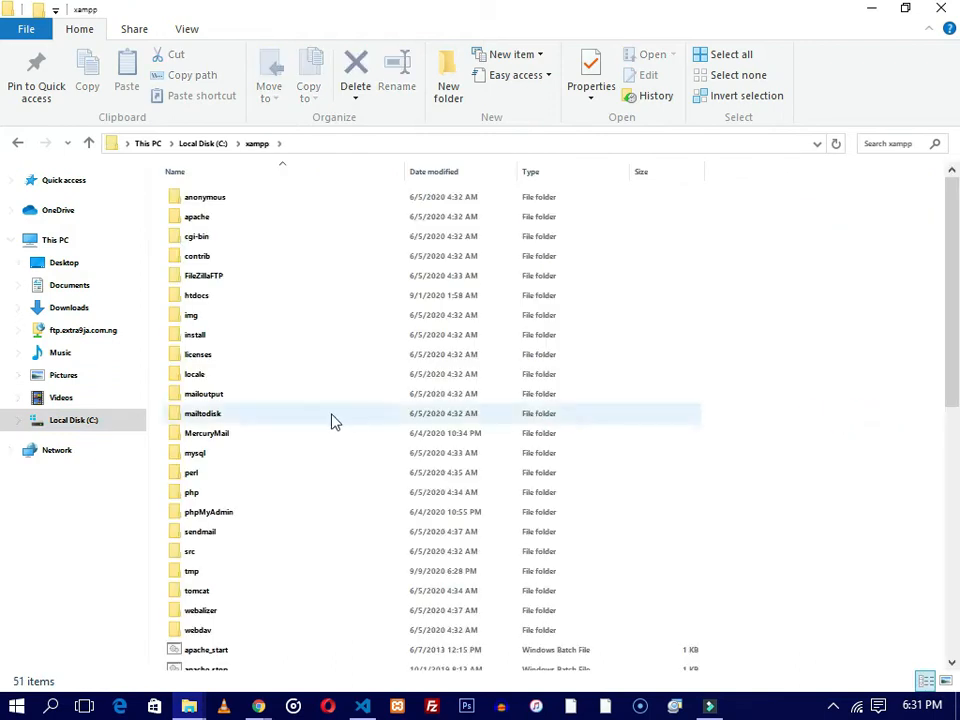
Step: Open the install subfolder of xampp and try to launch XAMPP from its xampp icon file
{"action": "left_click", "coordinate": [206, 337]}
{"action": "double_click", "coordinate": [206, 337]}
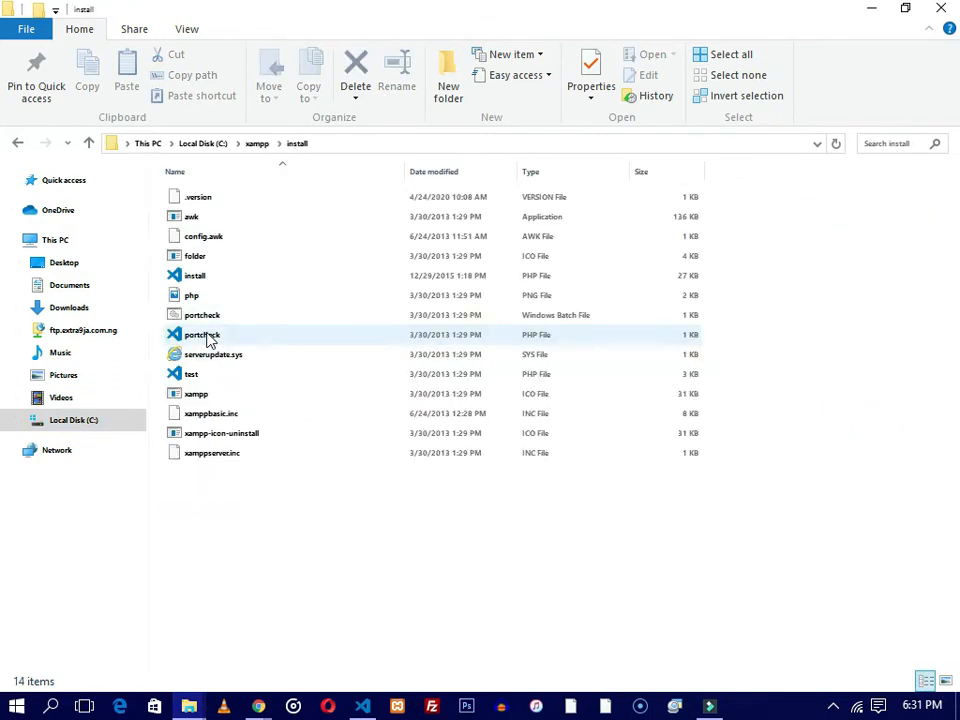
{"action": "double_click", "coordinate": [214, 400]}
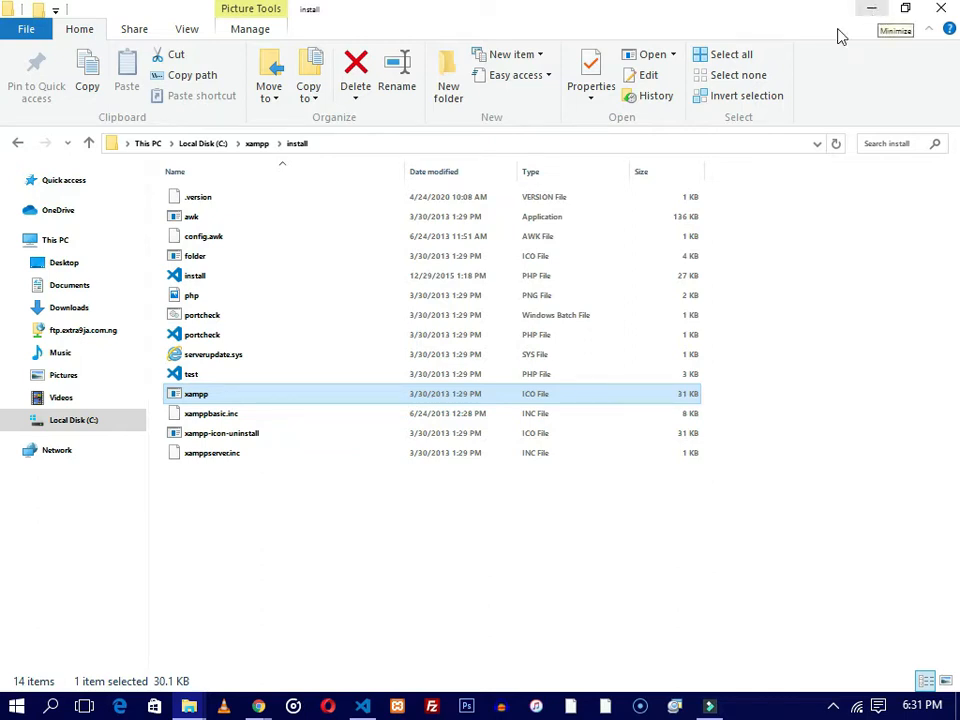
Step: Return to the xampp folder, run the xampp-control application, and close its control panel window
{"action": "left_click", "coordinate": [89, 145]}
{"action": "scroll", "coordinate": [326, 521], "scroll_direction": "down", "scroll_amount": 6}
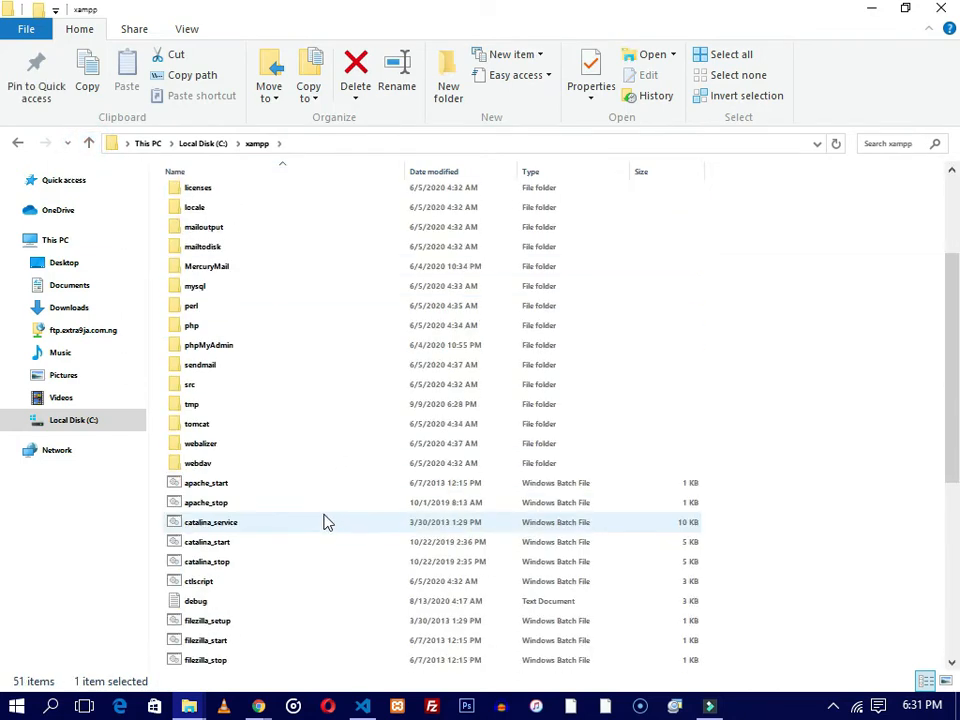
{"action": "scroll", "coordinate": [320, 524], "scroll_direction": "down", "scroll_amount": 3}
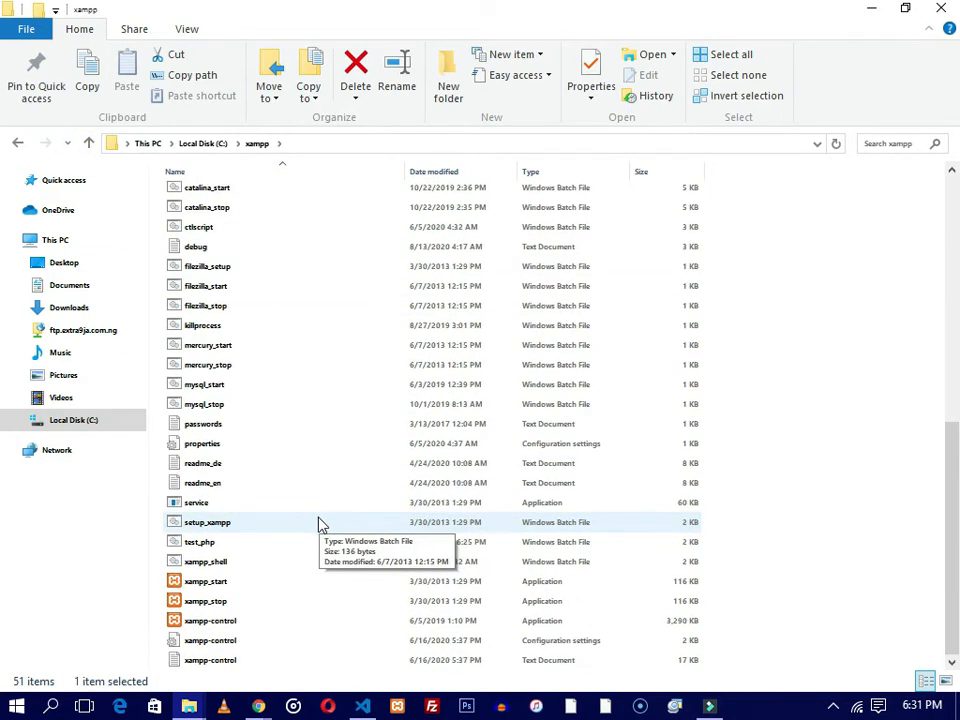
{"action": "left_click", "coordinate": [210, 625]}
{"action": "double_click", "coordinate": [210, 625]}
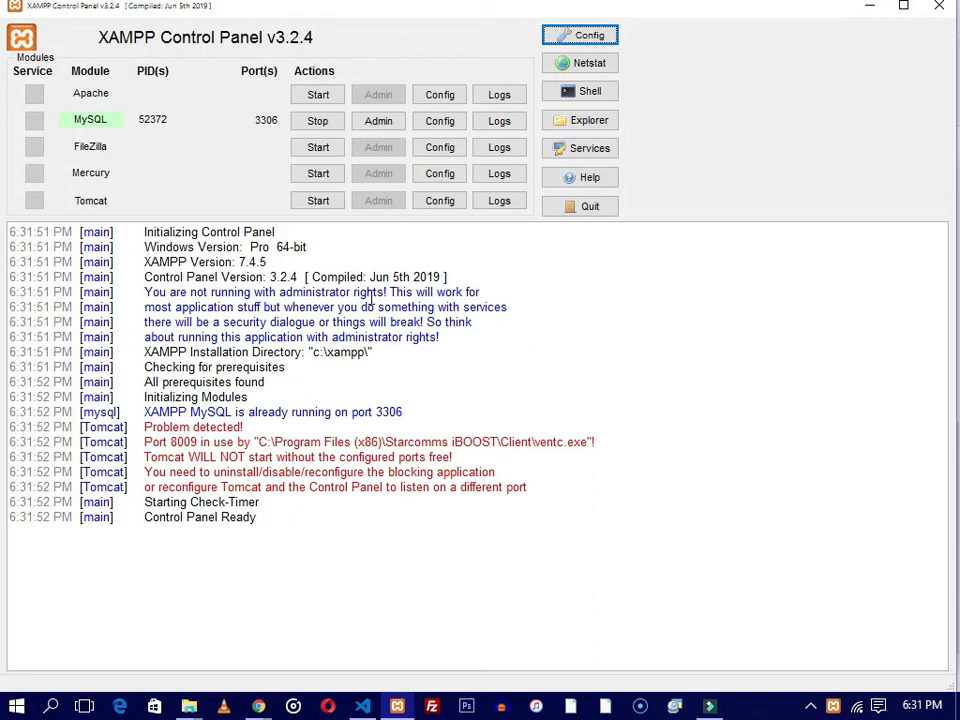
{"action": "left_click", "coordinate": [938, 7]}
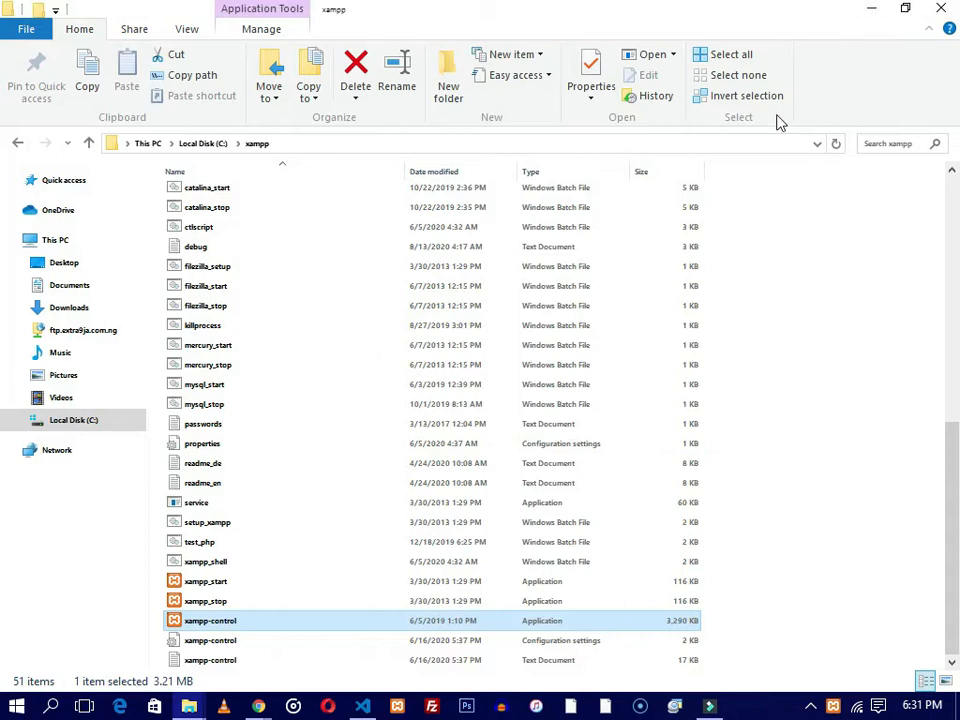
Step: Open the XAMPP Control Panel, start Apache and restart MySQL, leaving the windows minimized
{"action": "left_click", "coordinate": [397, 707]}
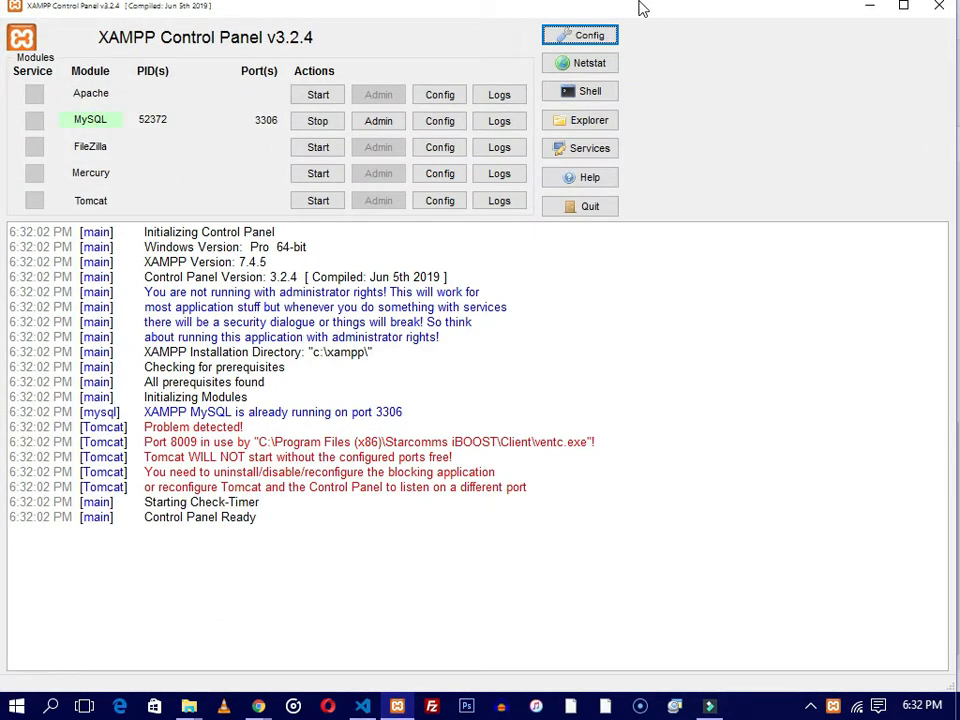
{"action": "left_click", "coordinate": [318, 95]}
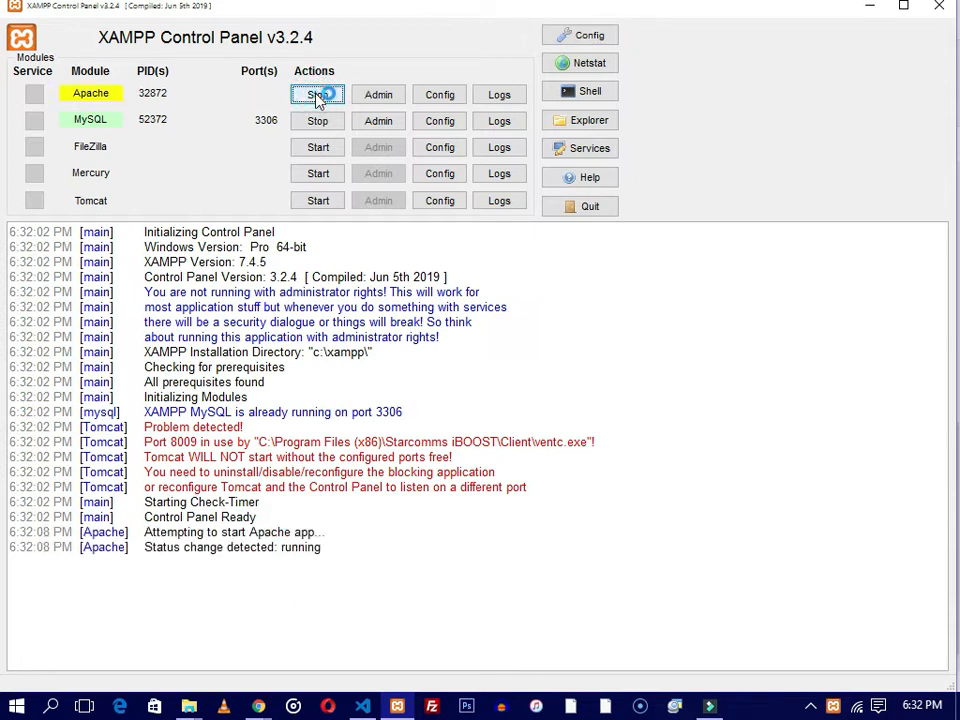
{"action": "left_click", "coordinate": [318, 121]}
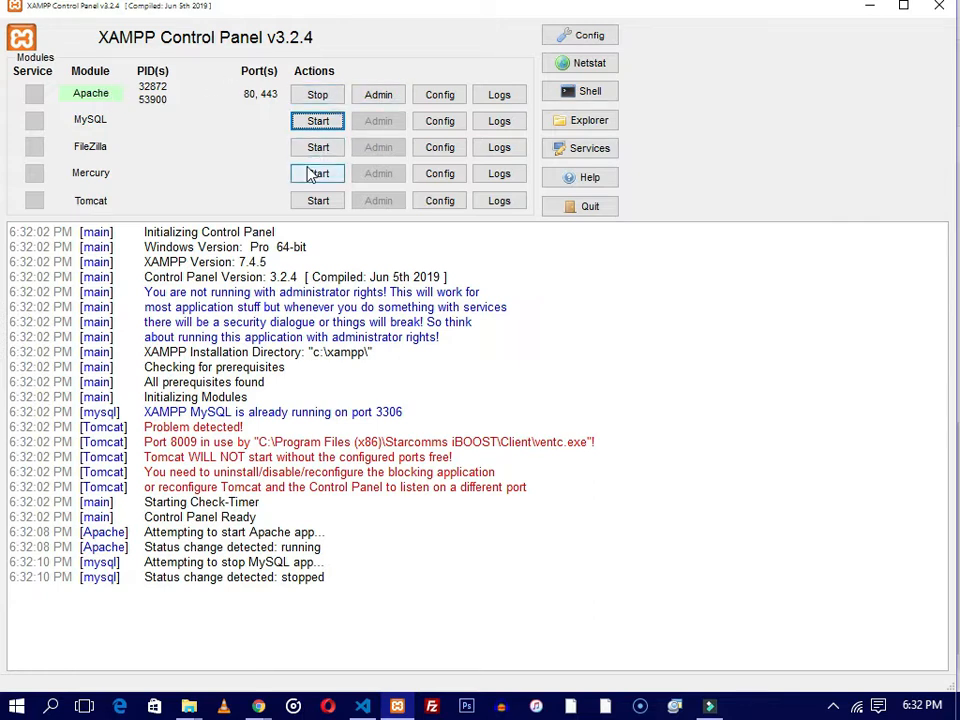
{"action": "left_click", "coordinate": [316, 128]}
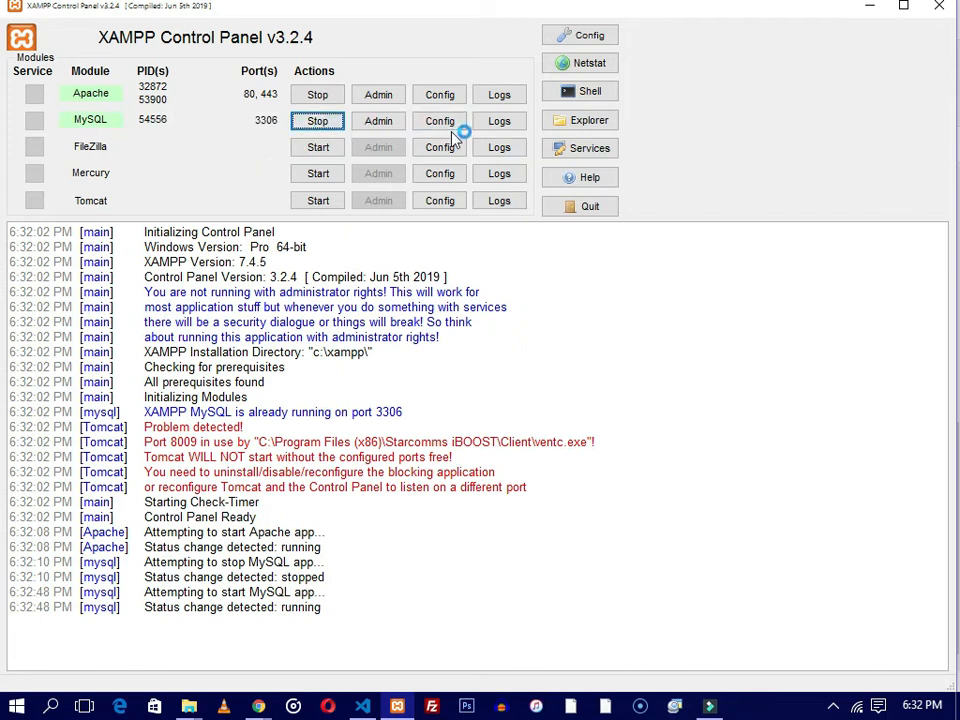
{"action": "left_click", "coordinate": [868, 12]}
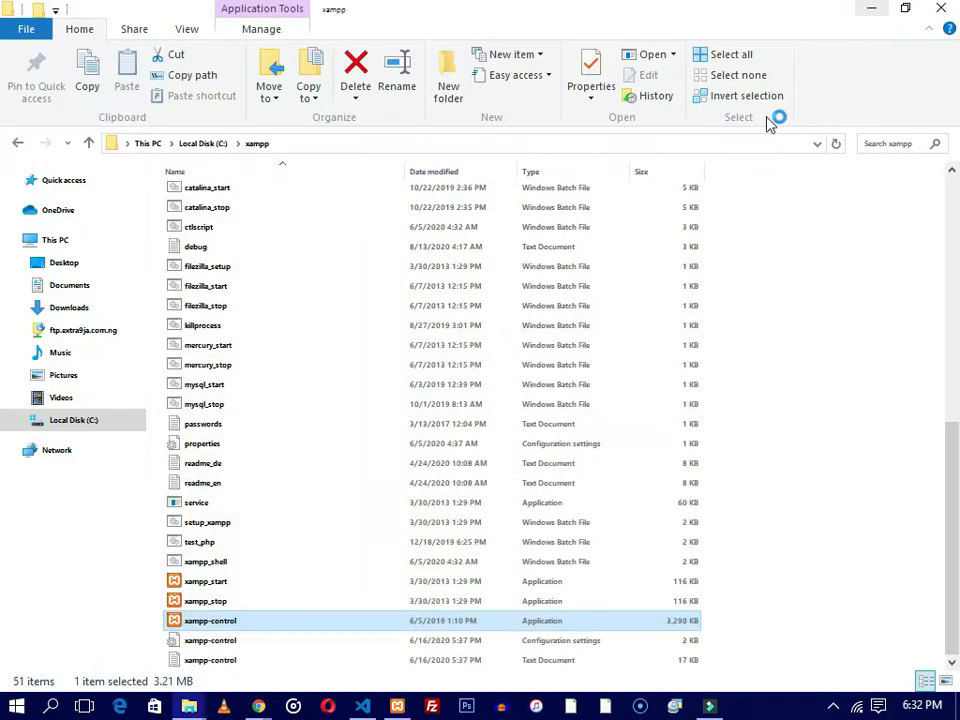
{"action": "left_click", "coordinate": [876, 12]}
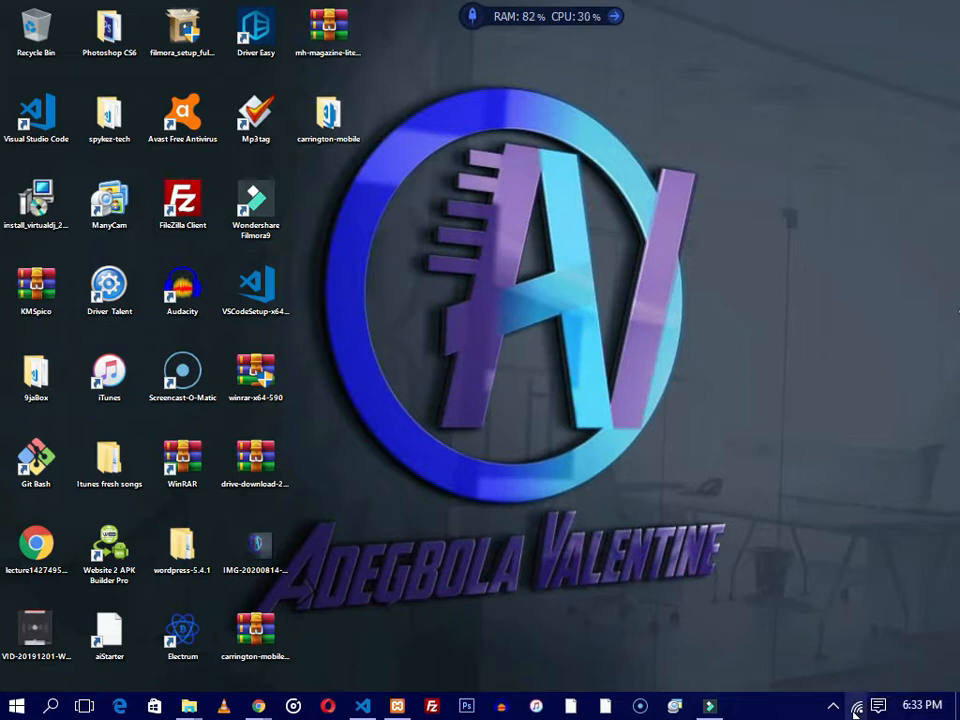
Step: Switch to Chrome, search for xampp in a new tab, and return to the XAMPP Download Success page
{"action": "mouse_move", "coordinate": [400, 708]}
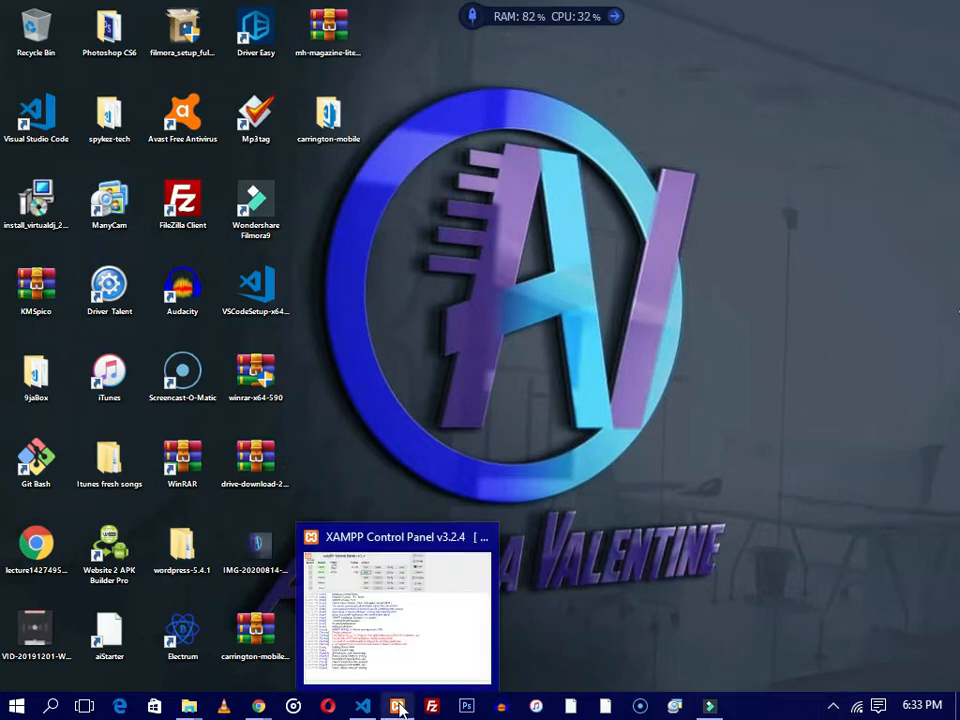
{"action": "mouse_move", "coordinate": [263, 708]}
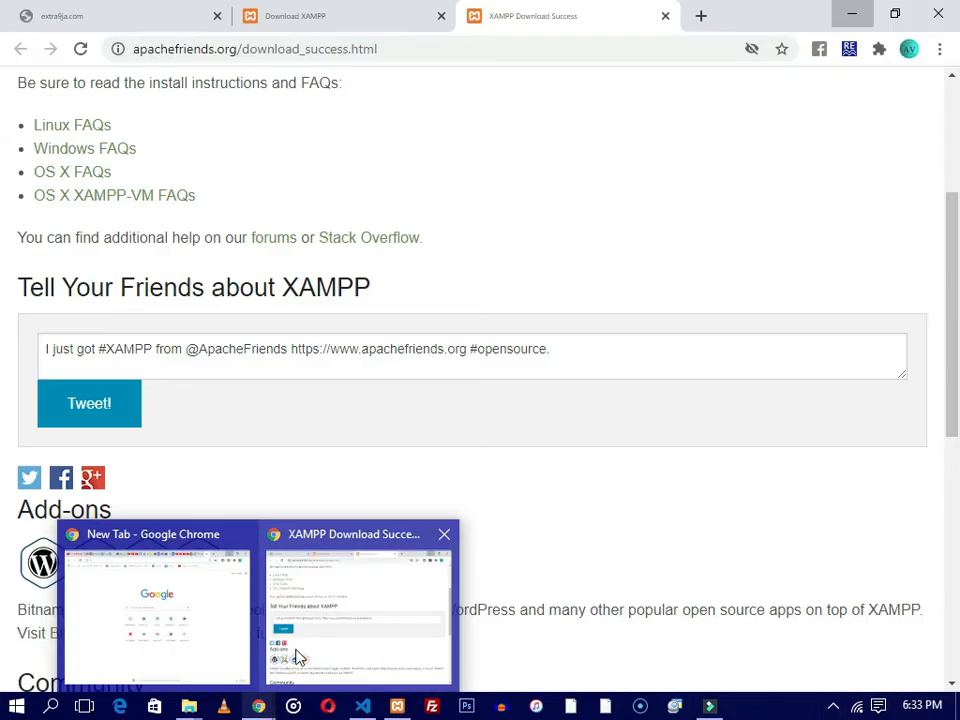
{"action": "left_click", "coordinate": [296, 655]}
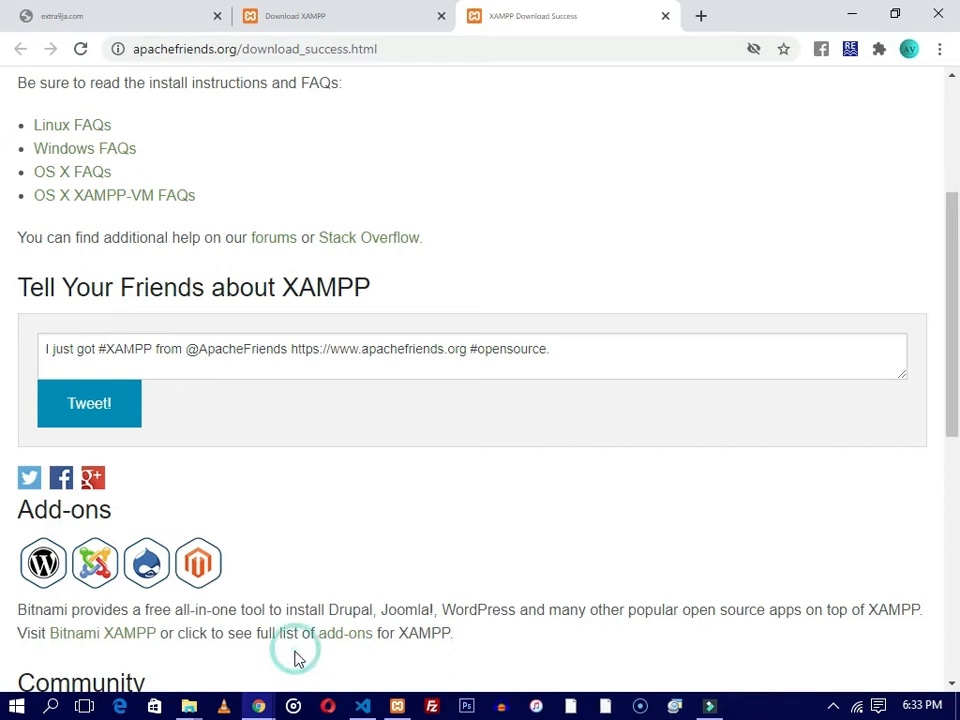
{"action": "left_click", "coordinate": [703, 17]}
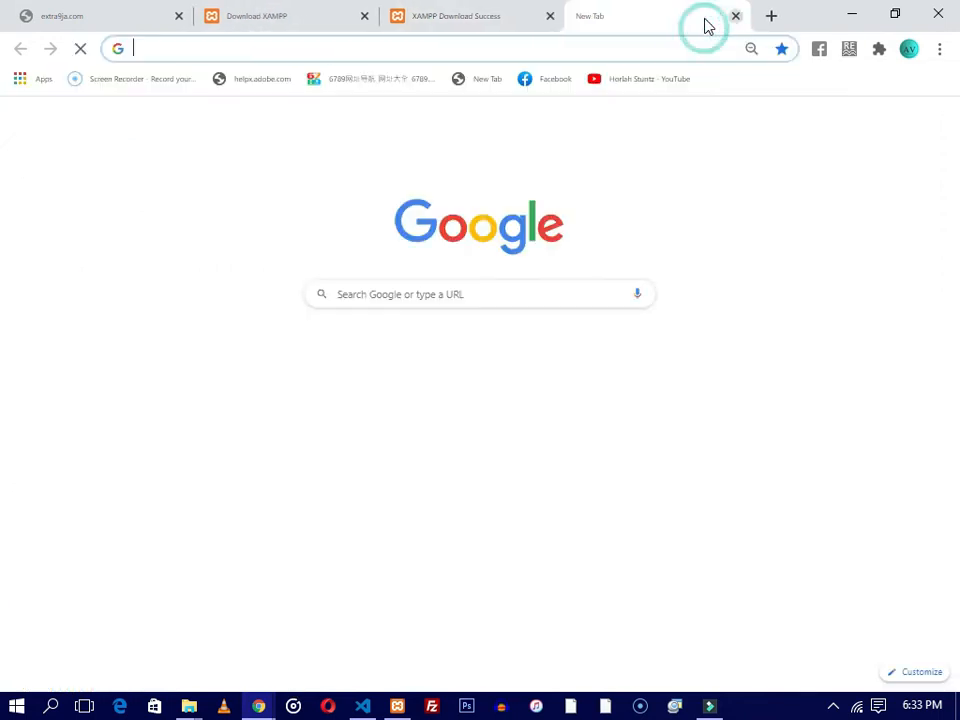
{"action": "left_click", "coordinate": [335, 48]}
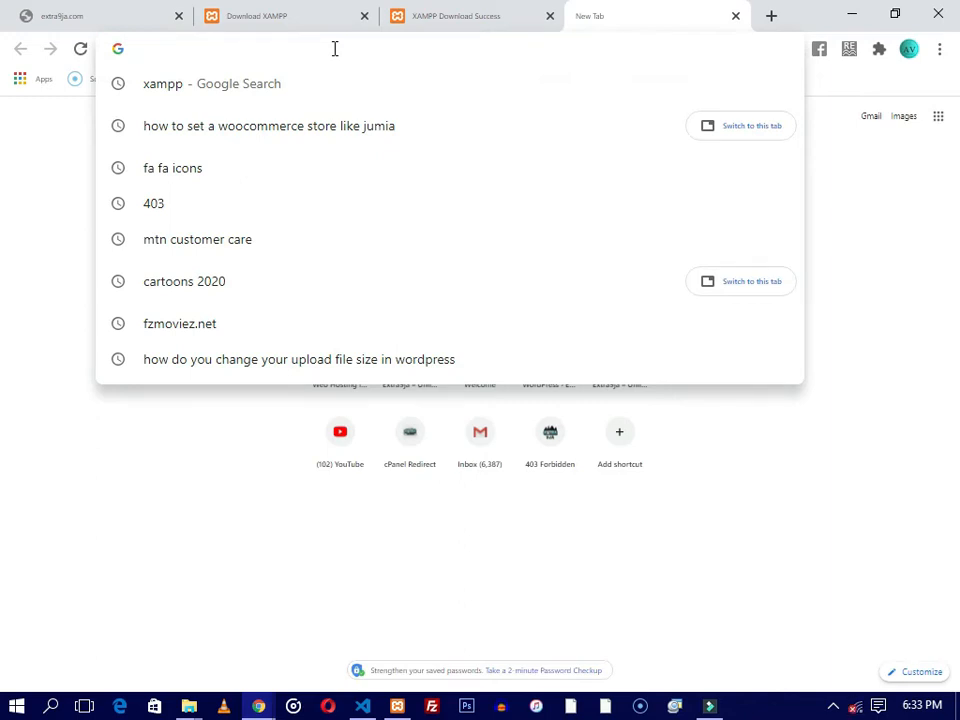
{"action": "type", "text": "xampp"}
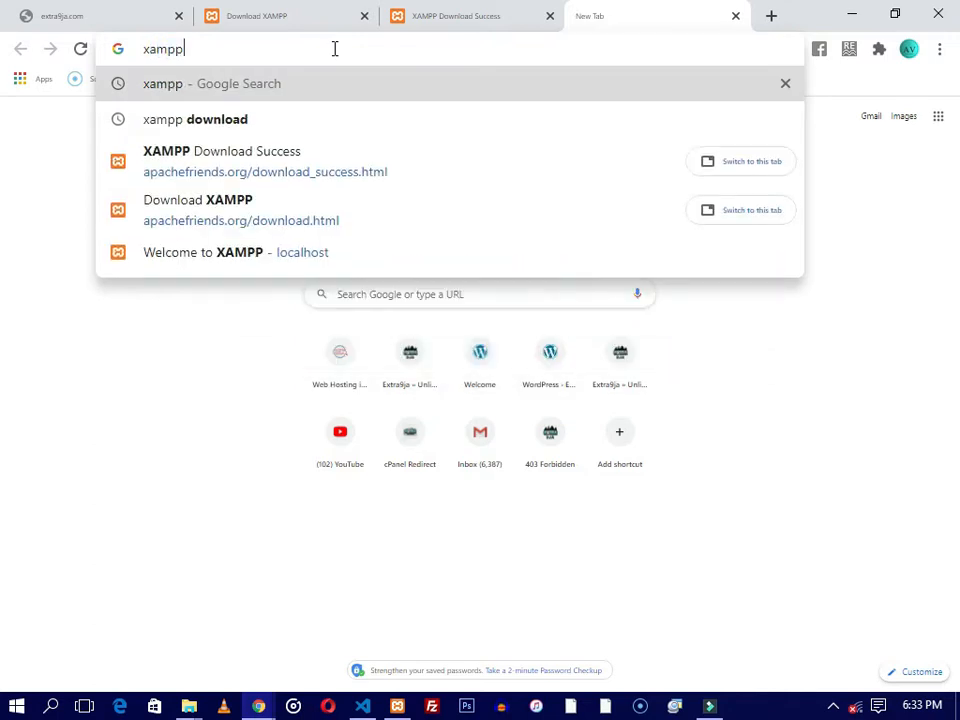
{"action": "key", "text": "Return"}
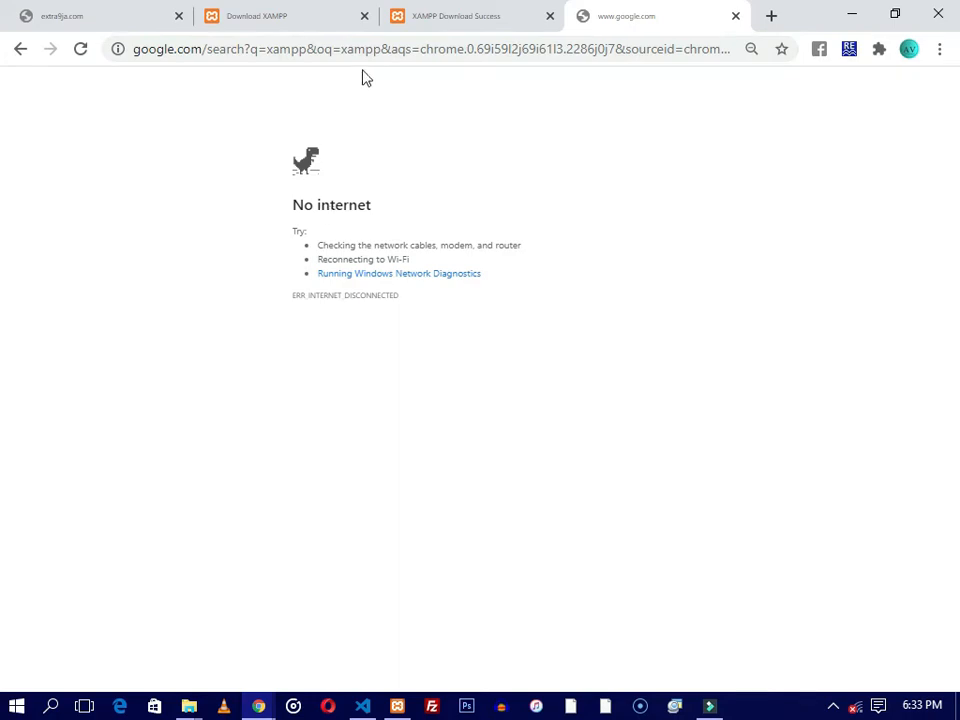
{"action": "left_click", "coordinate": [434, 20]}
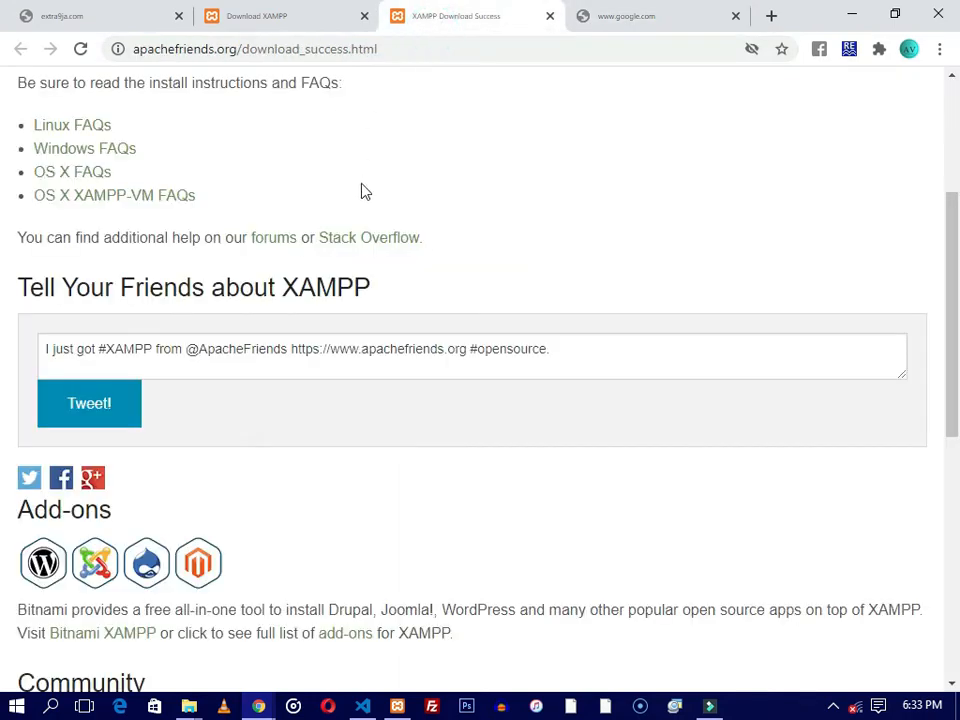
Step: Reload the XAMPP Download Success page, and close its tab together with the google.com tab
{"action": "key", "text": "F5"}
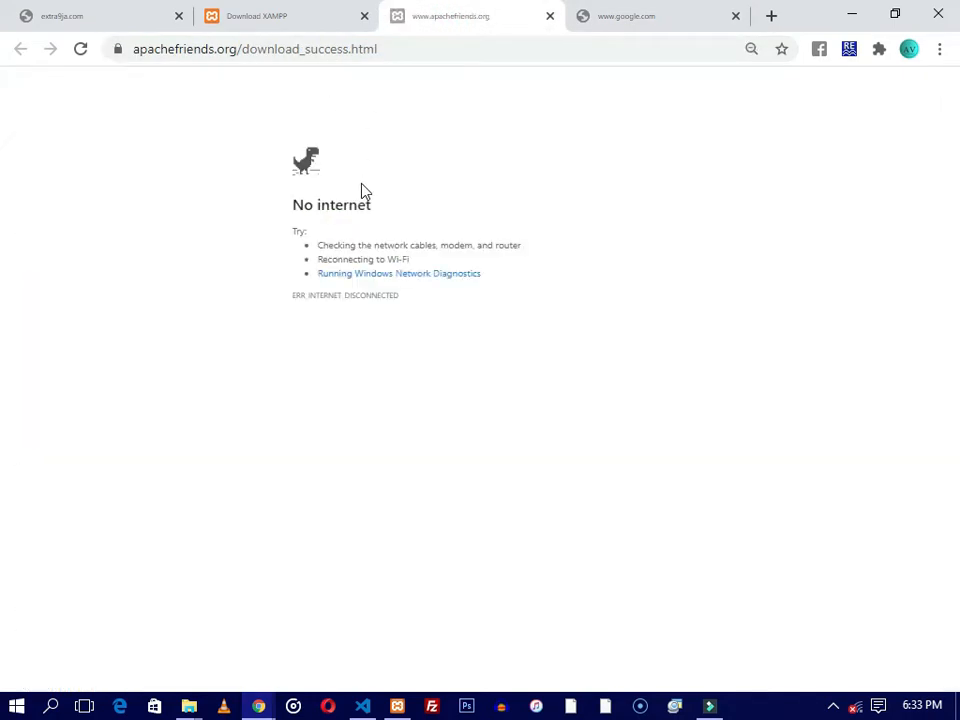
{"action": "left_click", "coordinate": [550, 18]}
{"action": "left_click", "coordinate": [550, 18]}
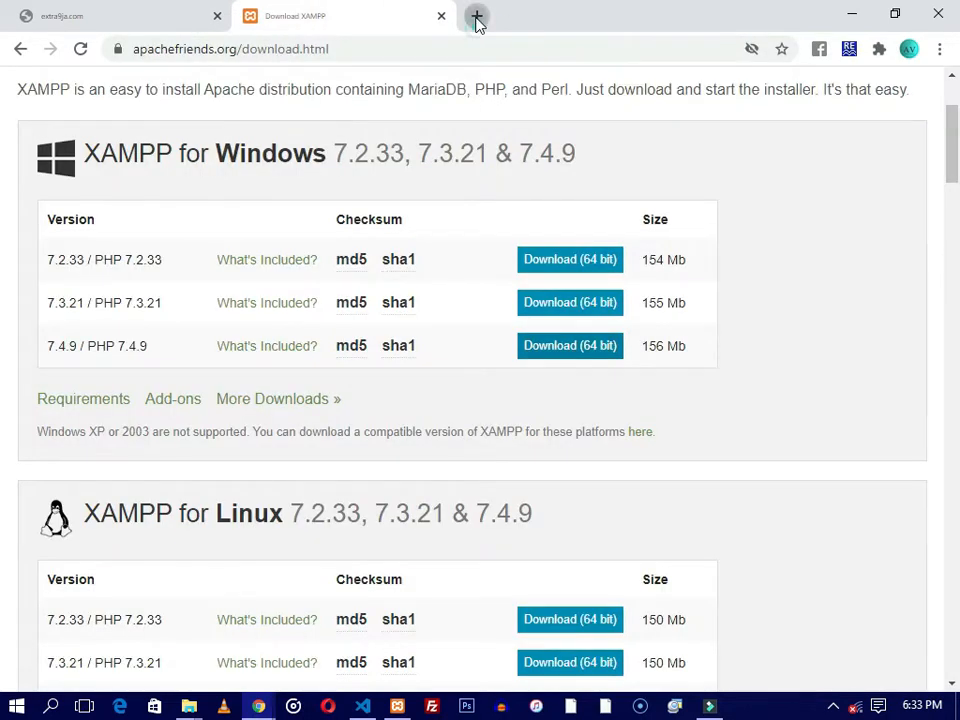
Step: Open localhost in a new browser tab to load the XAMPP dashboard
{"action": "left_click", "coordinate": [476, 17]}
{"action": "left_click", "coordinate": [316, 44]}
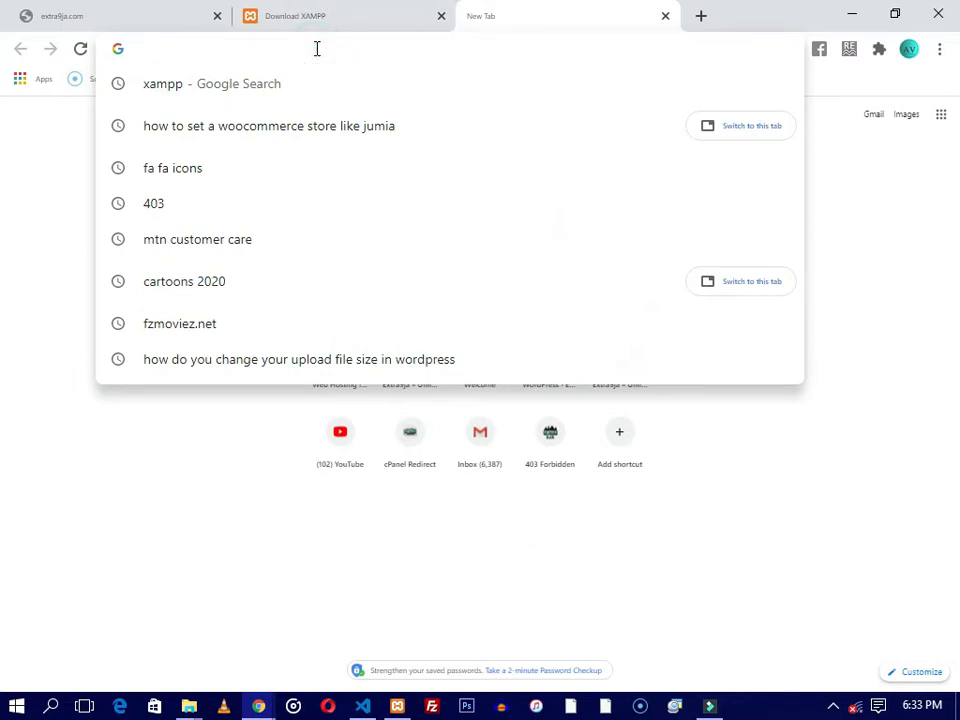
{"action": "type", "text": "lo"}
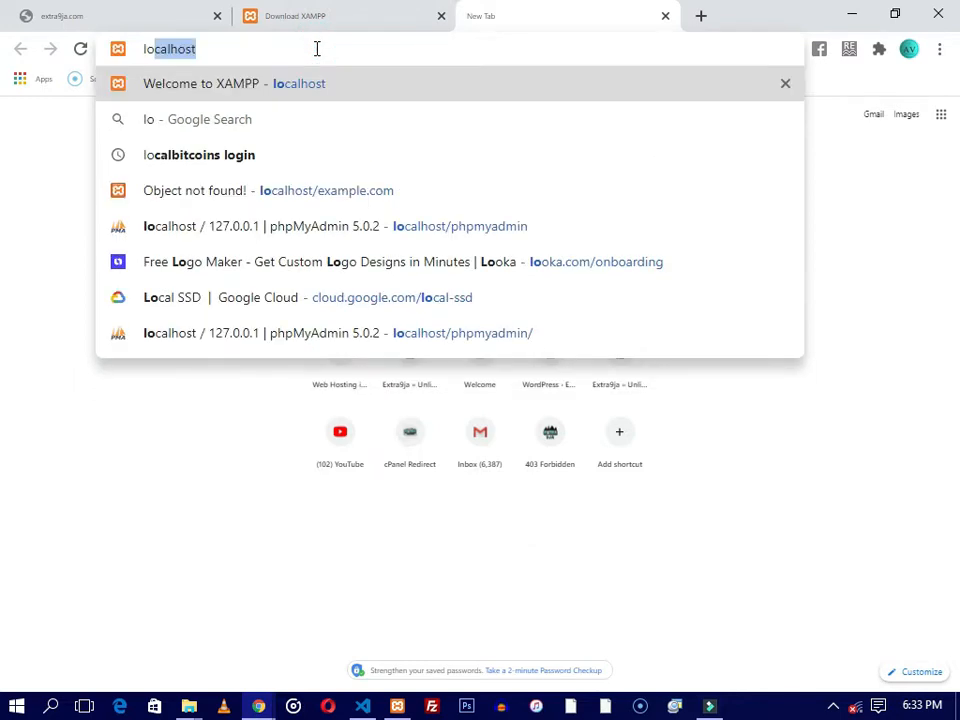
{"action": "type", "text": "calhost"}
{"action": "key", "text": "Return"}
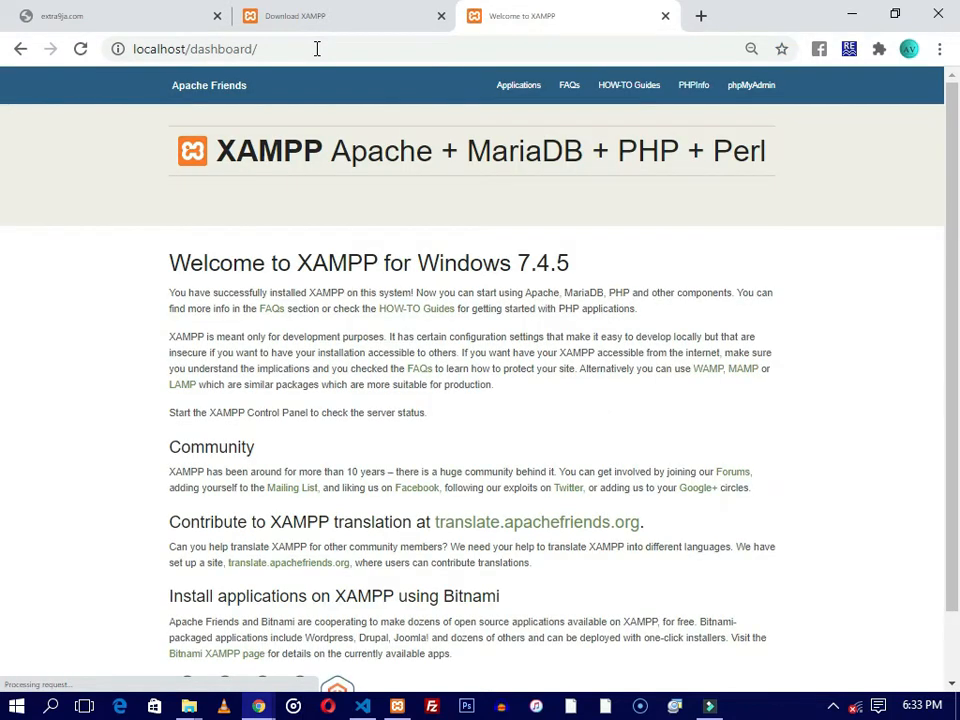
Step: Look over the XAMPP dashboard, following the WordPress link under the Bitnami applications and returning to the dashboard tab
{"action": "scroll", "coordinate": [395, 190], "scroll_direction": "down", "scroll_amount": 2}
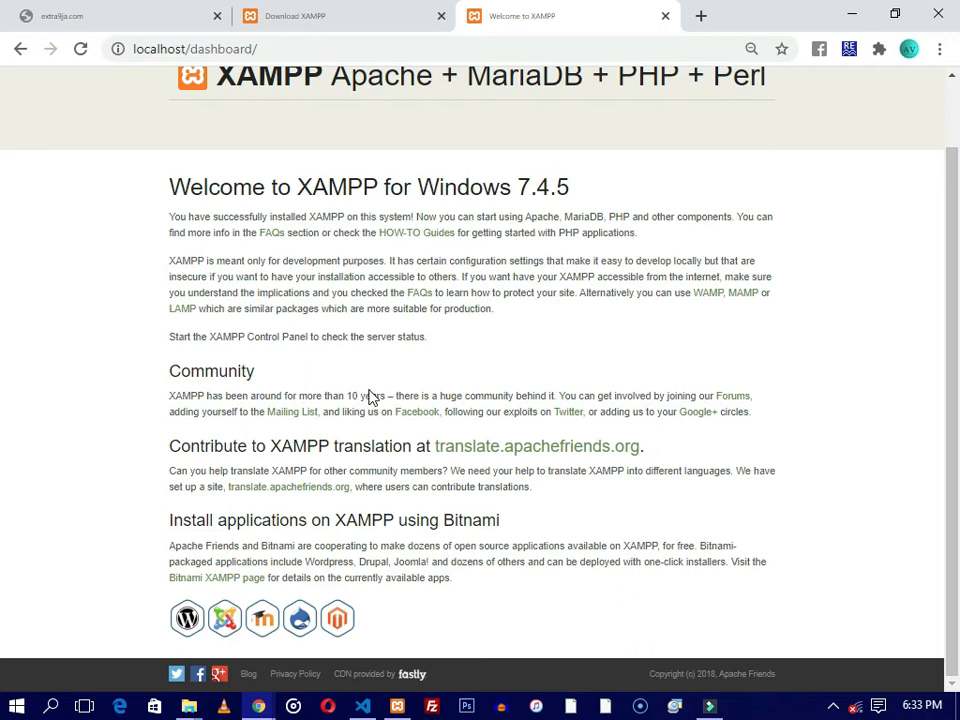
{"action": "scroll", "coordinate": [379, 454], "scroll_direction": "up", "scroll_amount": 2}
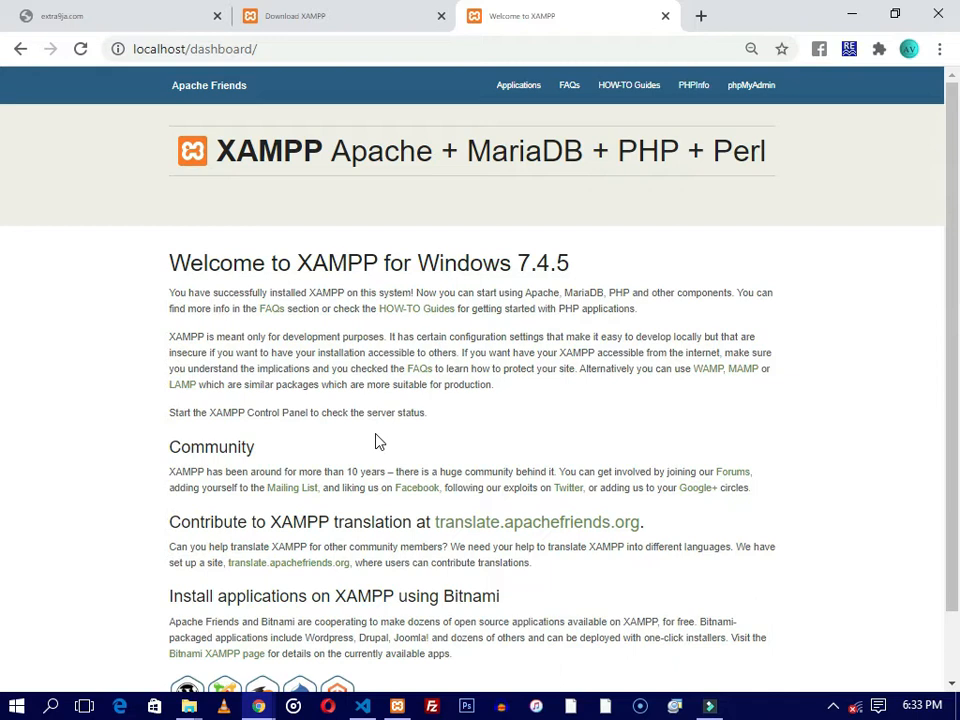
{"action": "scroll", "coordinate": [385, 410], "scroll_direction": "down", "scroll_amount": 2}
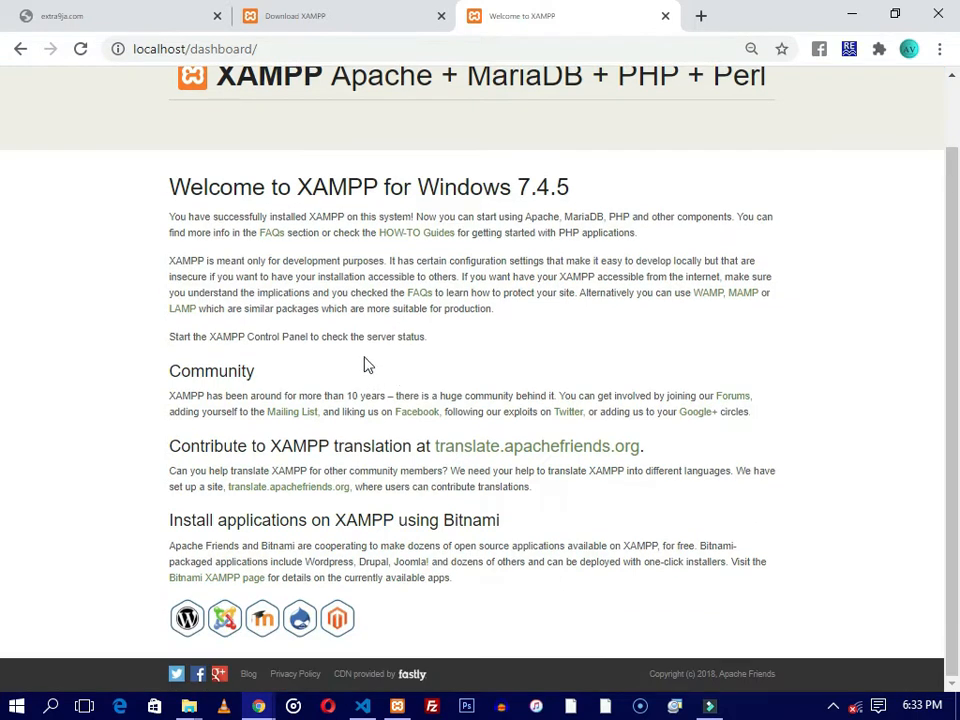
{"action": "scroll", "coordinate": [300, 300], "scroll_direction": "up", "scroll_amount": 2}
{"action": "scroll", "coordinate": [331, 387], "scroll_direction": "down", "scroll_amount": 1}
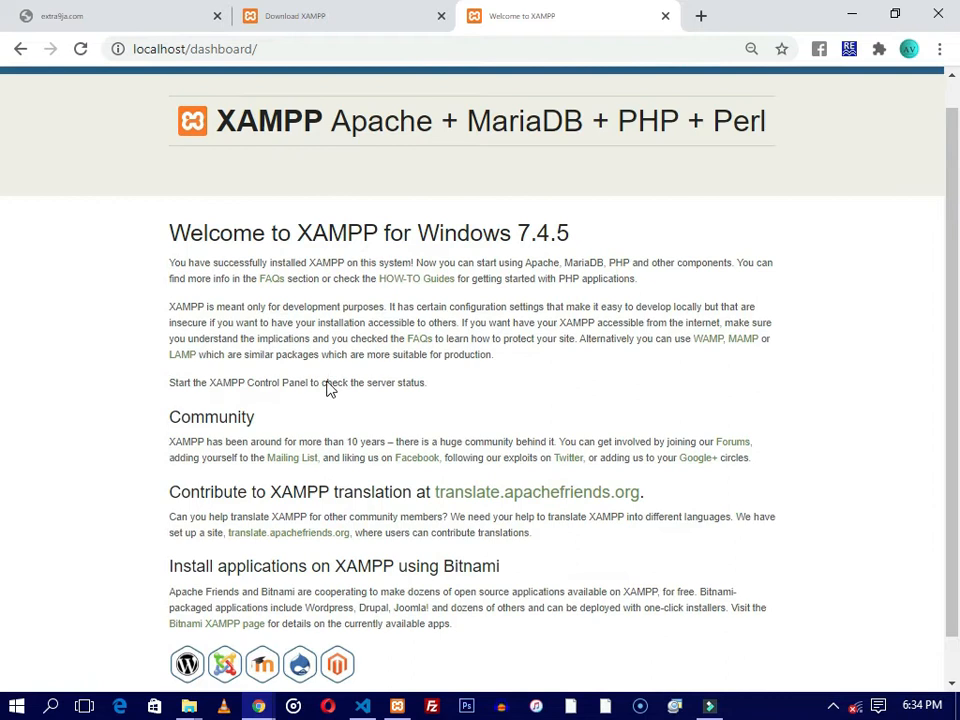
{"action": "scroll", "coordinate": [331, 387], "scroll_direction": "down", "scroll_amount": 1}
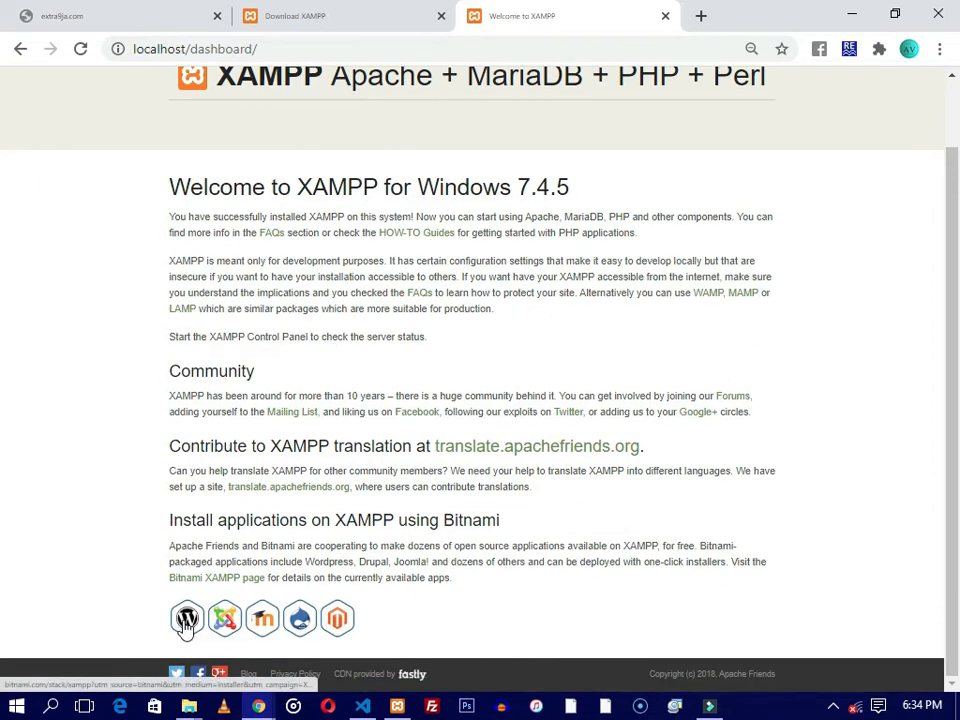
{"action": "left_click", "coordinate": [185, 620]}
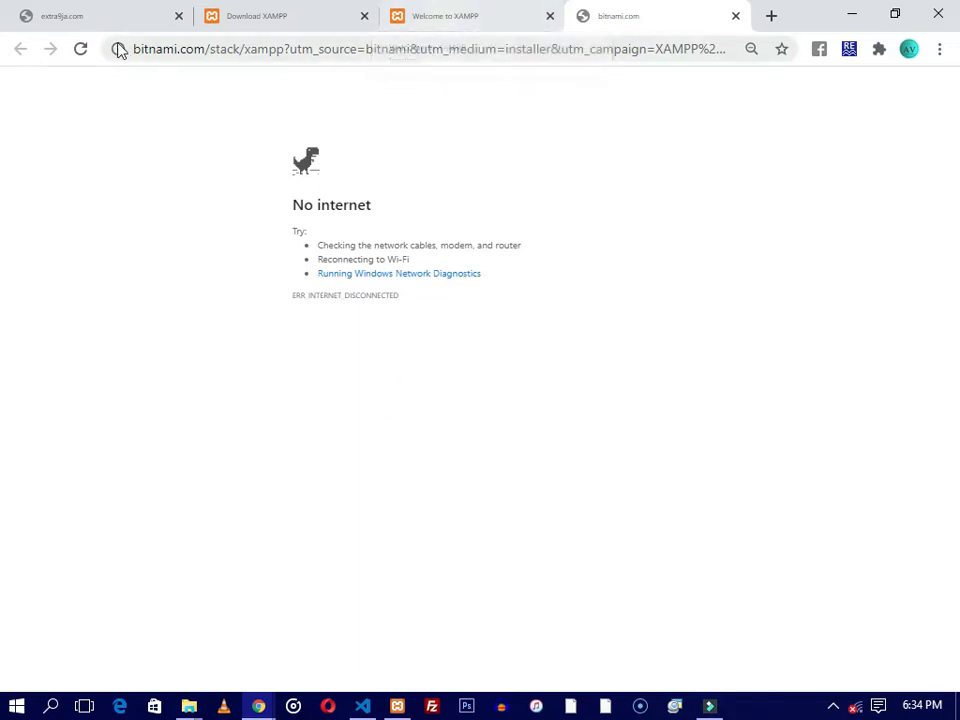
{"action": "left_click", "coordinate": [484, 24]}
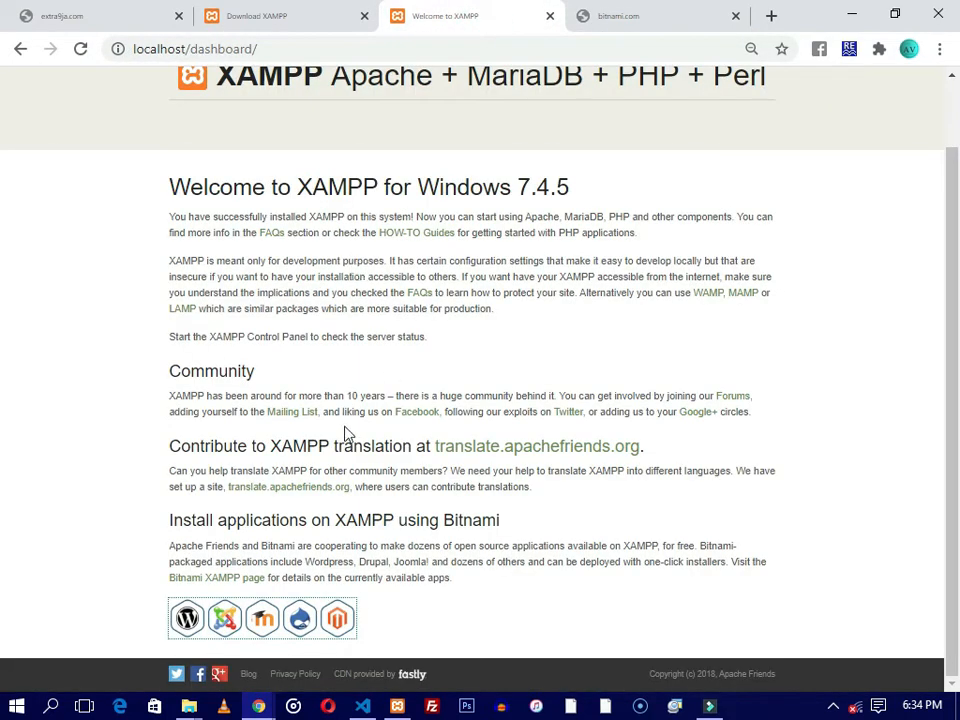
{"action": "left_click", "coordinate": [190, 634]}
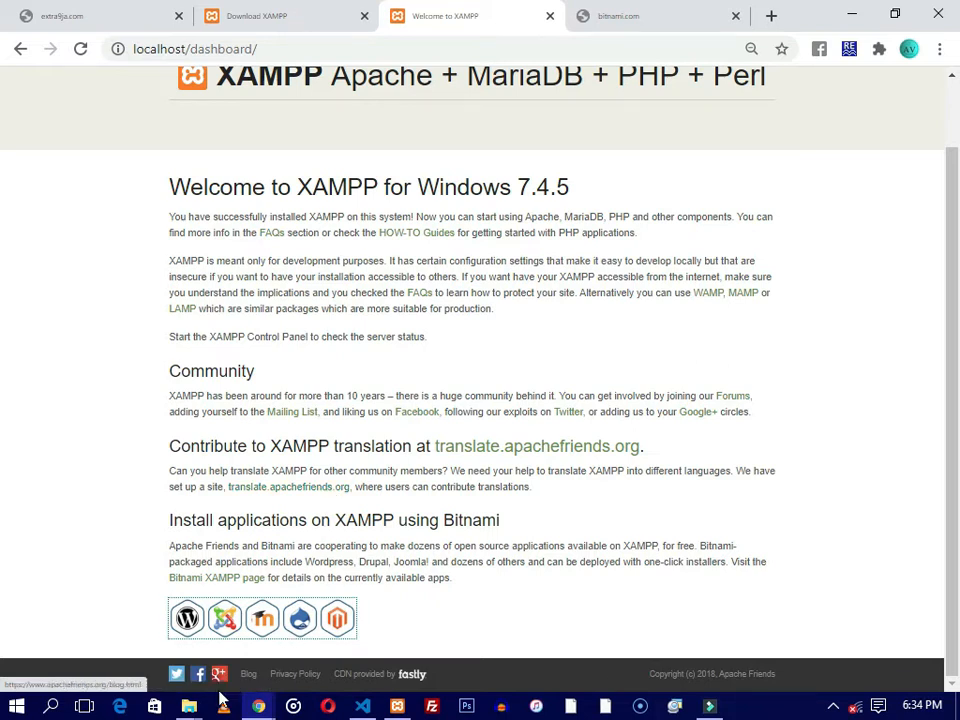
Step: Switch to File Explorer and open the htdocs folder inside xampp on Local Disk (C:)
{"action": "mouse_move", "coordinate": [184, 707]}
{"action": "left_click", "coordinate": [242, 654]}
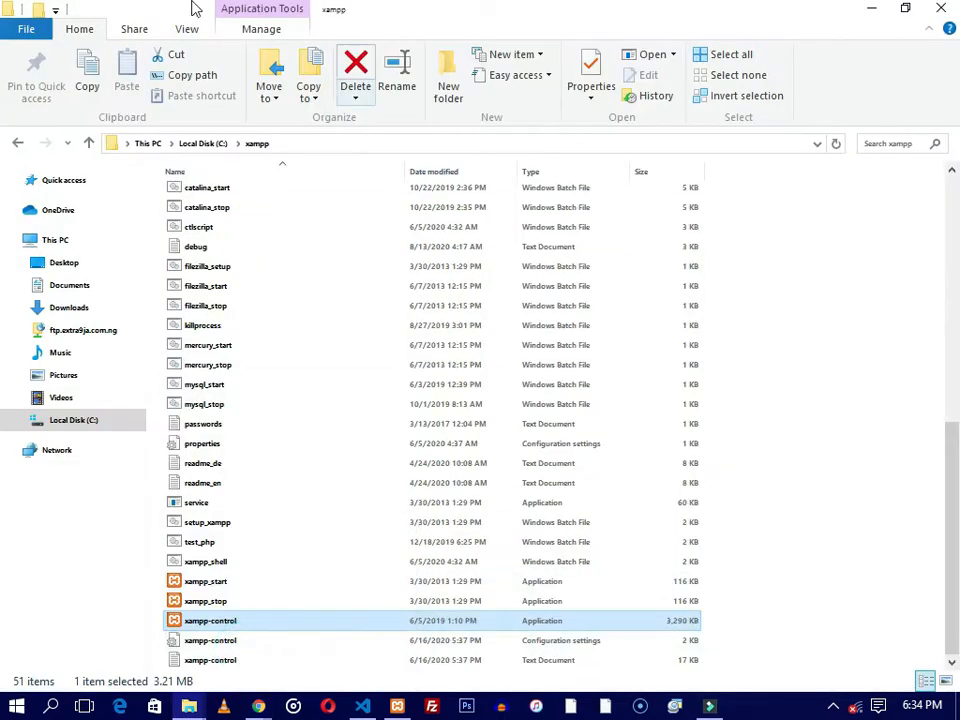
{"action": "left_click", "coordinate": [89, 143]}
{"action": "left_click", "coordinate": [89, 143]}
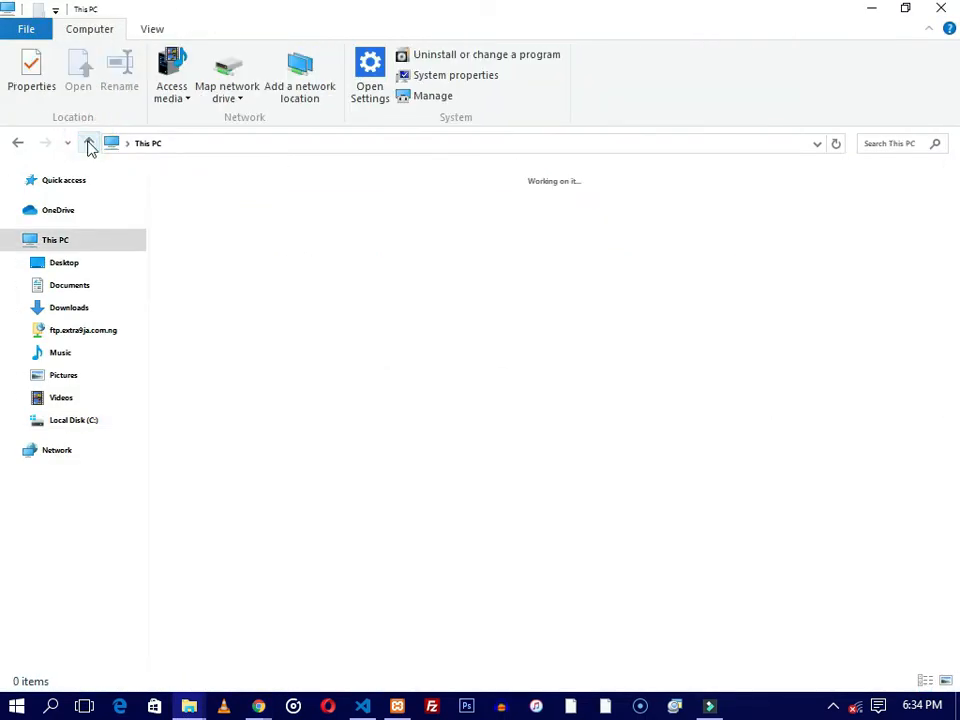
{"action": "left_click", "coordinate": [300, 355]}
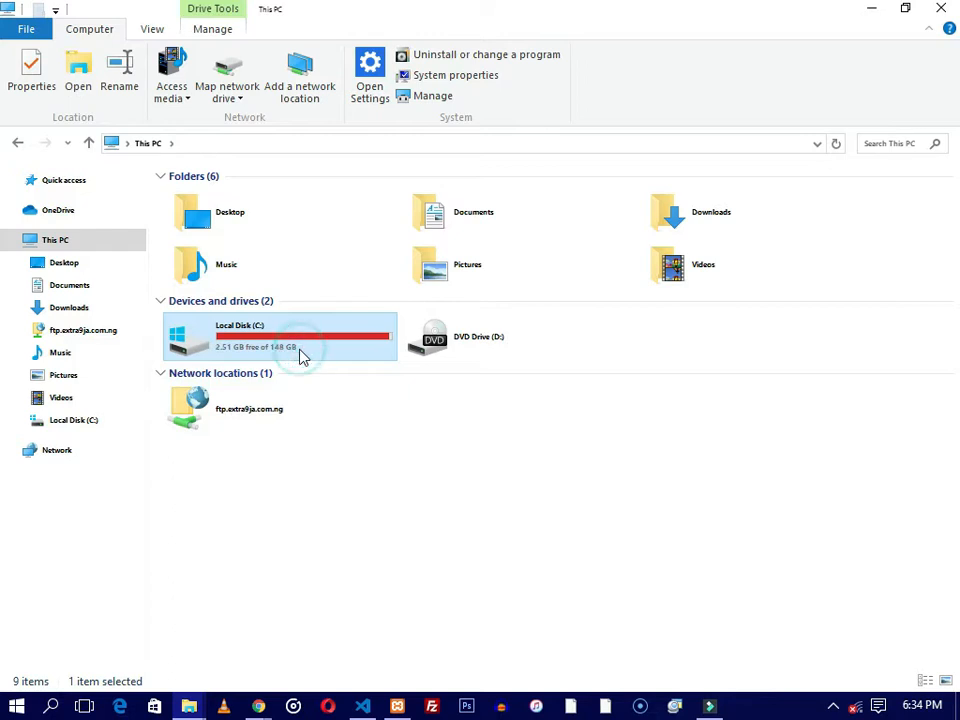
{"action": "double_click", "coordinate": [293, 345]}
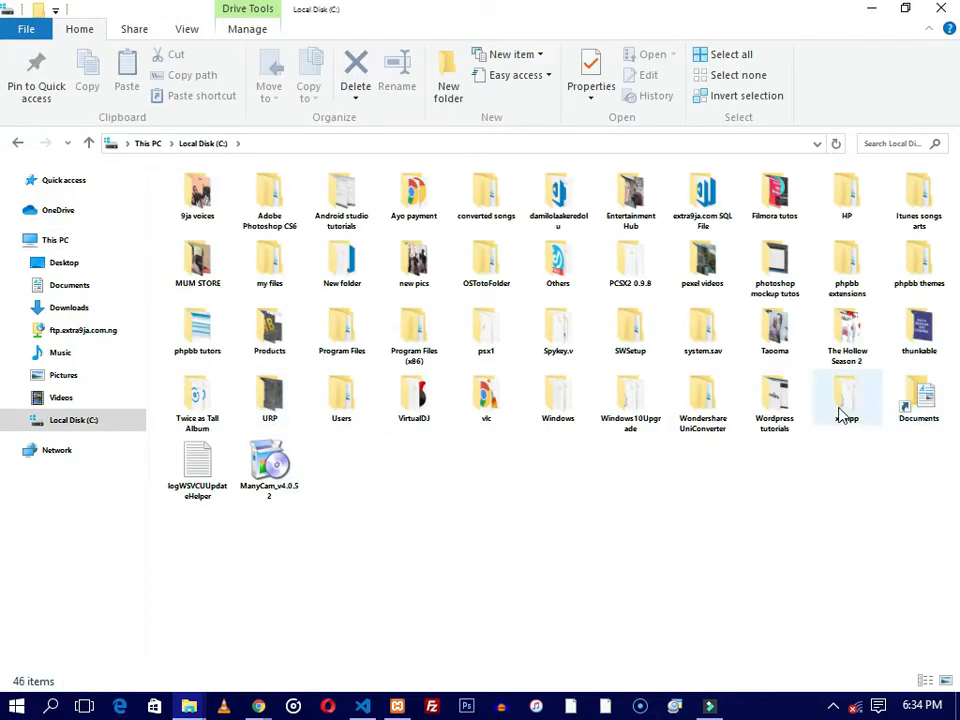
{"action": "double_click", "coordinate": [843, 415]}
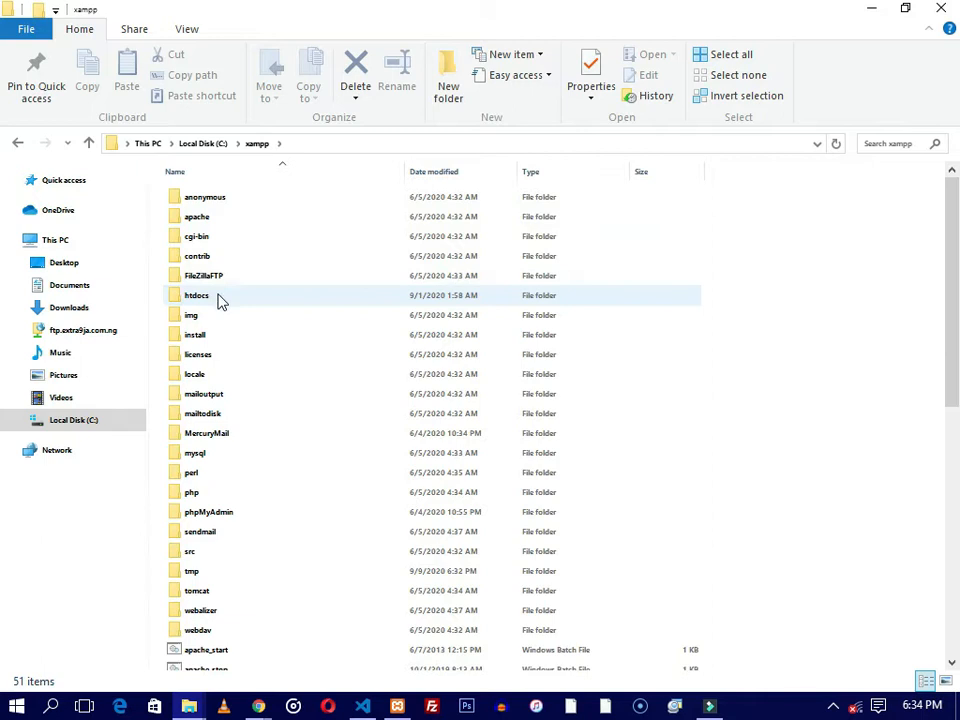
{"action": "right_click", "coordinate": [218, 299]}
{"action": "left_click", "coordinate": [213, 299]}
{"action": "double_click", "coordinate": [214, 300]}
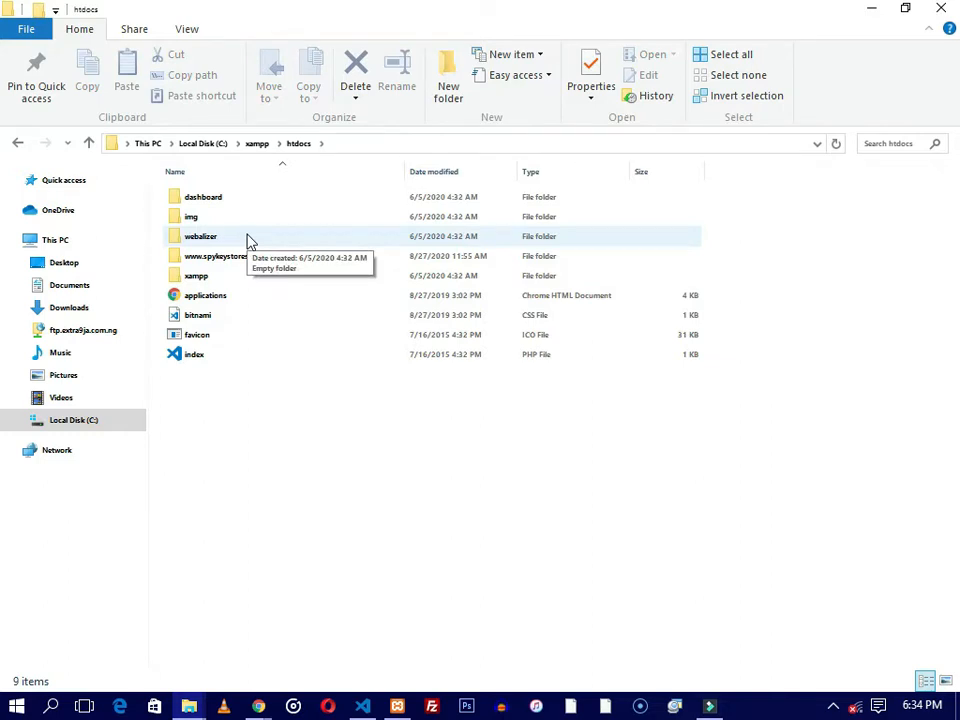
{"action": "right_click", "coordinate": [192, 405]}
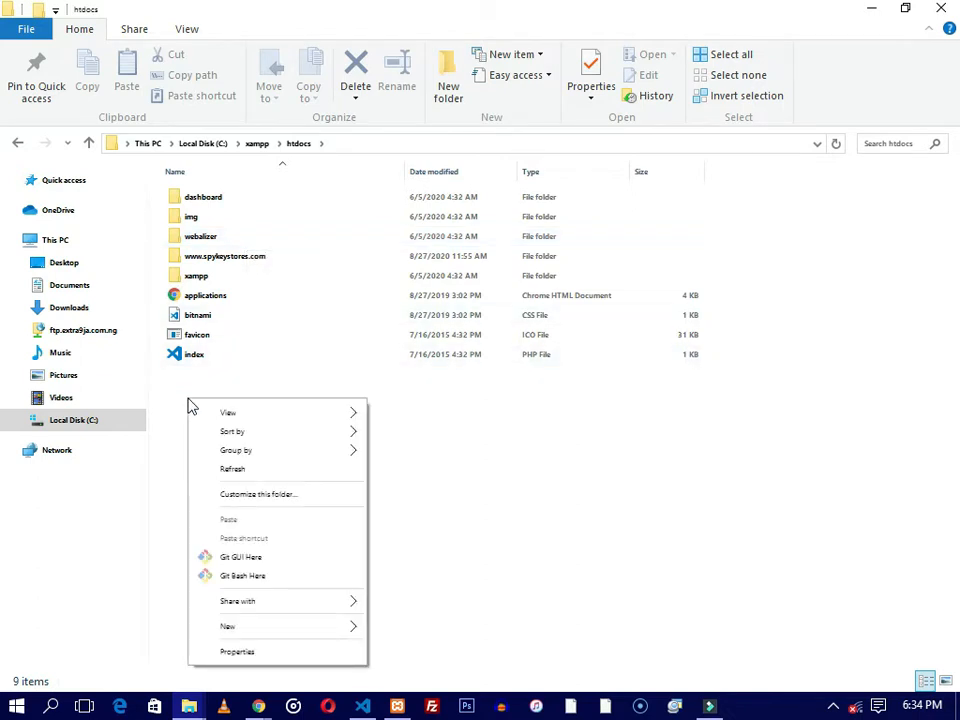
{"action": "mouse_move", "coordinate": [344, 628]}
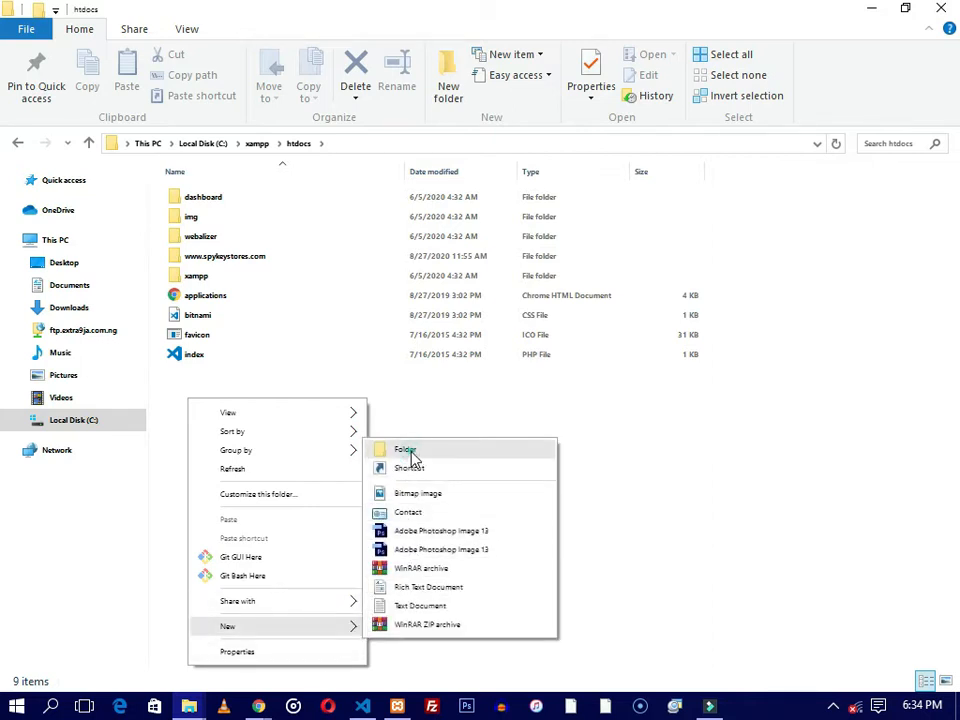
{"action": "left_click", "coordinate": [406, 451]}
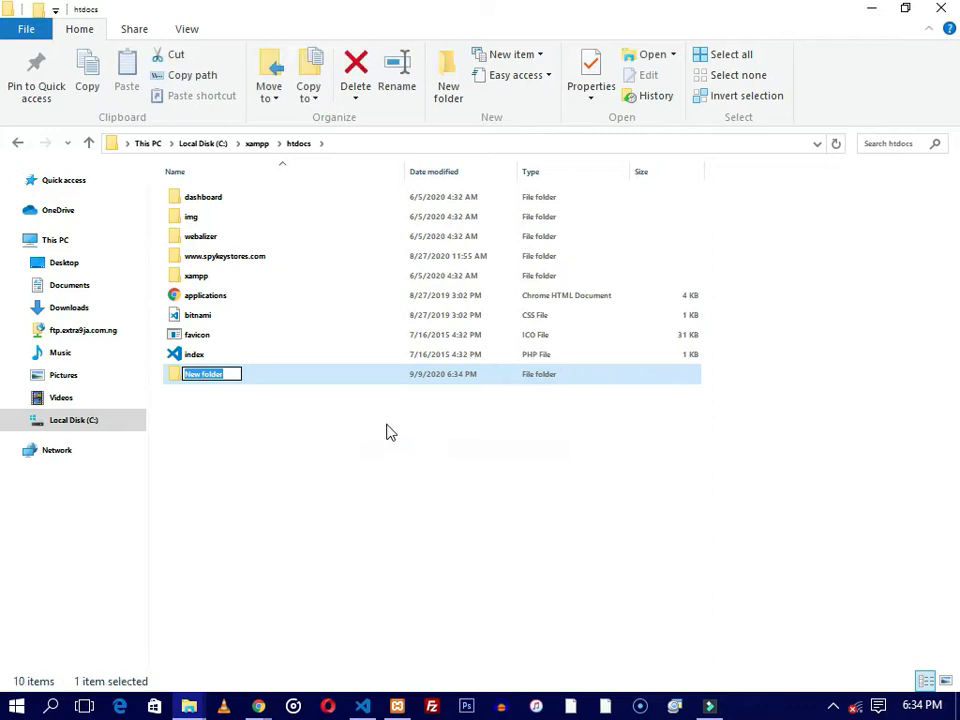
{"action": "type", "text": "www.s"}
{"action": "type", "text": "xample"}
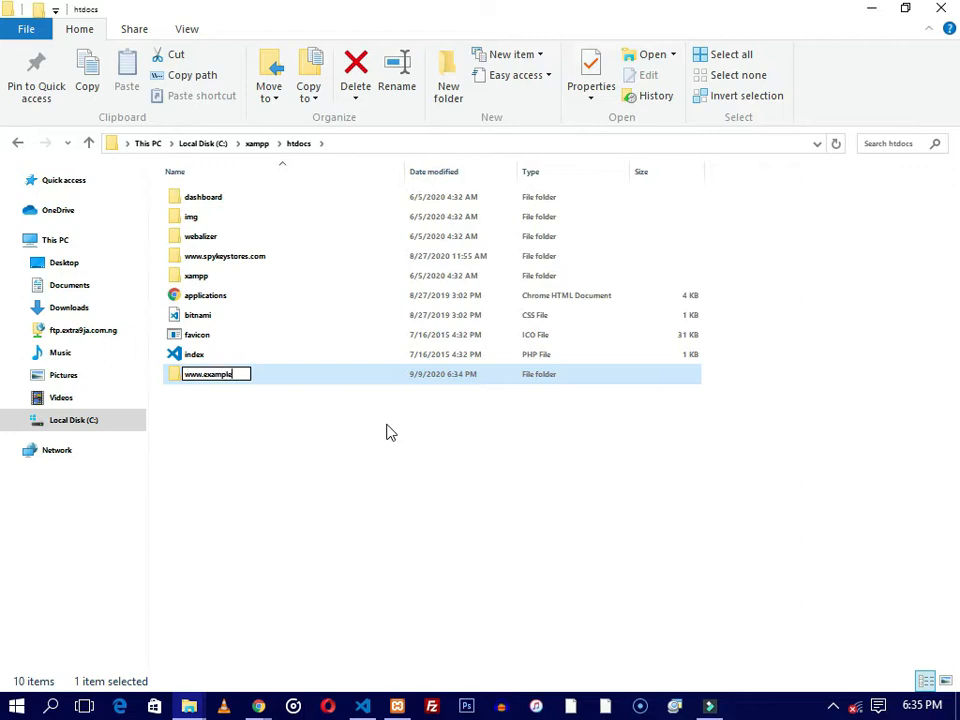
{"action": "type", "text": ".com"}
{"action": "key", "text": "Return"}
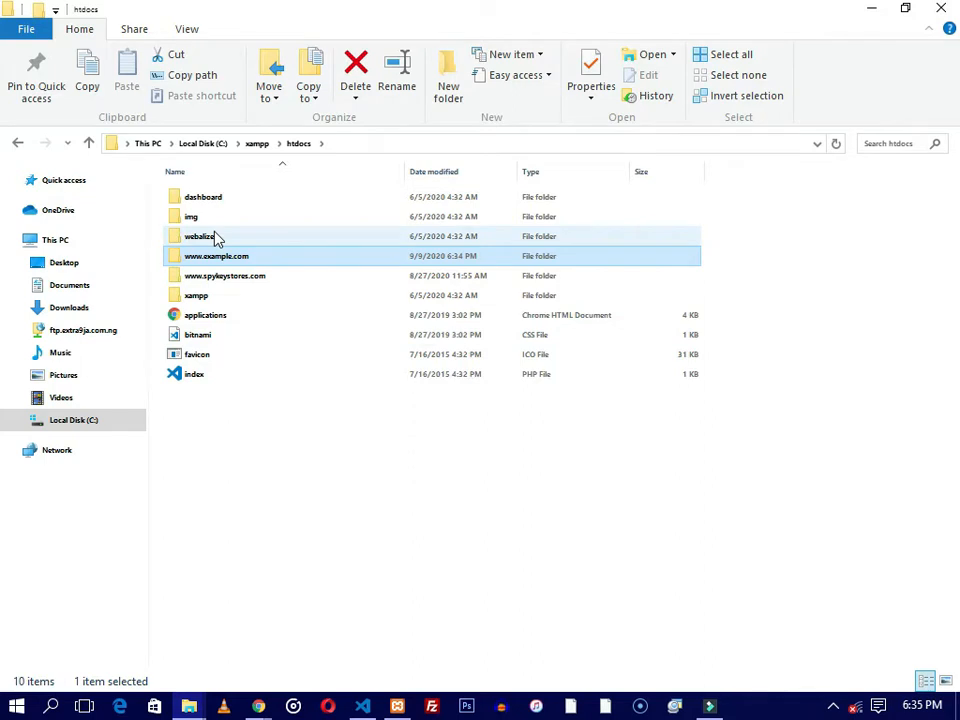
Step: Open the wordpress folder inside wordpress-5.4.1 on the Desktop and copy all of its files and folders
{"action": "left_click", "coordinate": [62, 266]}
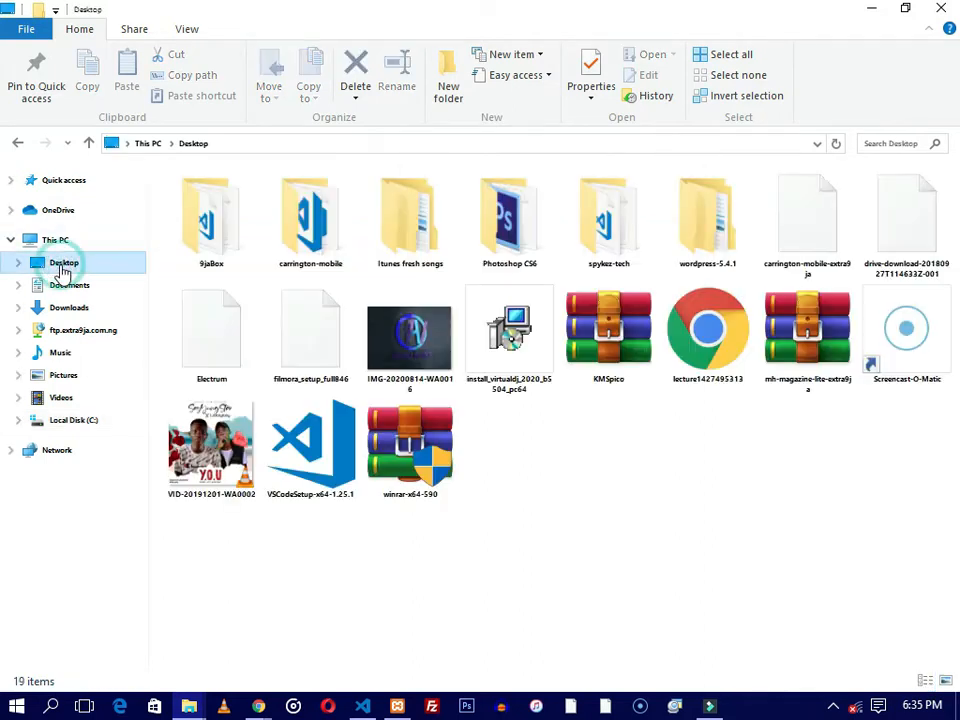
{"action": "left_click", "coordinate": [705, 255]}
{"action": "double_click", "coordinate": [705, 255]}
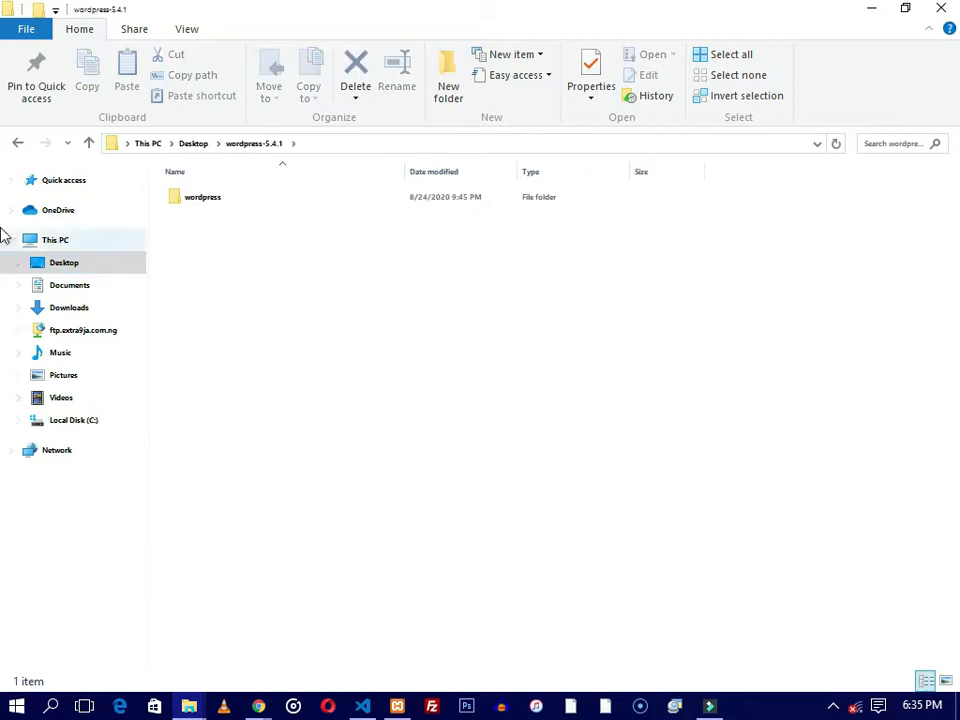
{"action": "double_click", "coordinate": [223, 207]}
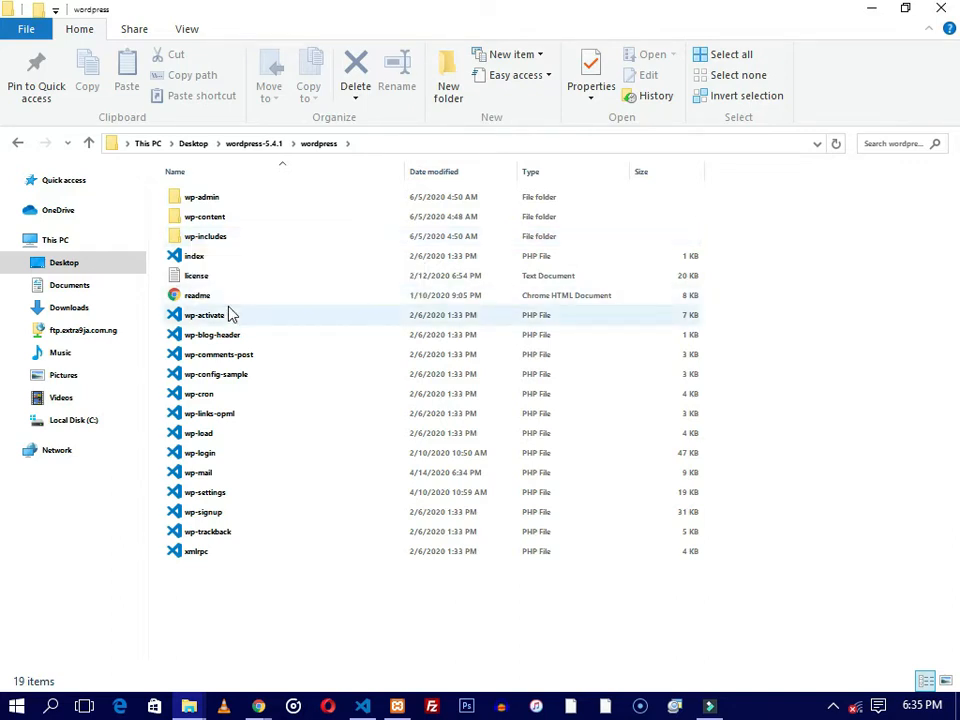
{"action": "key", "text": "ctrl+a"}
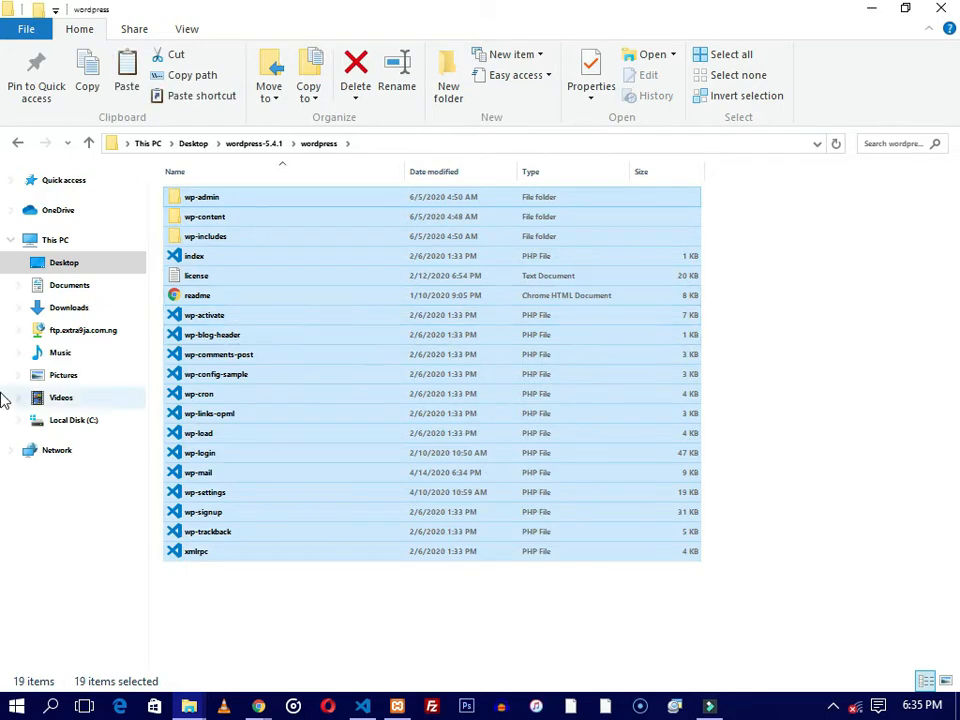
{"action": "left_click", "coordinate": [19, 146]}
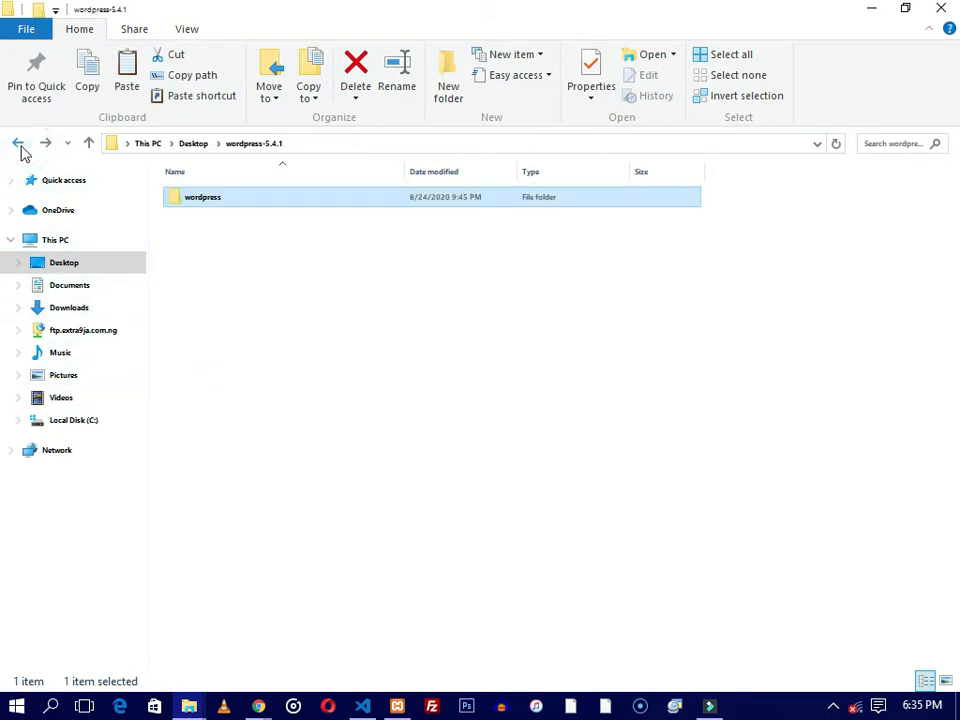
{"action": "left_click", "coordinate": [20, 146]}
{"action": "left_click", "coordinate": [20, 146]}
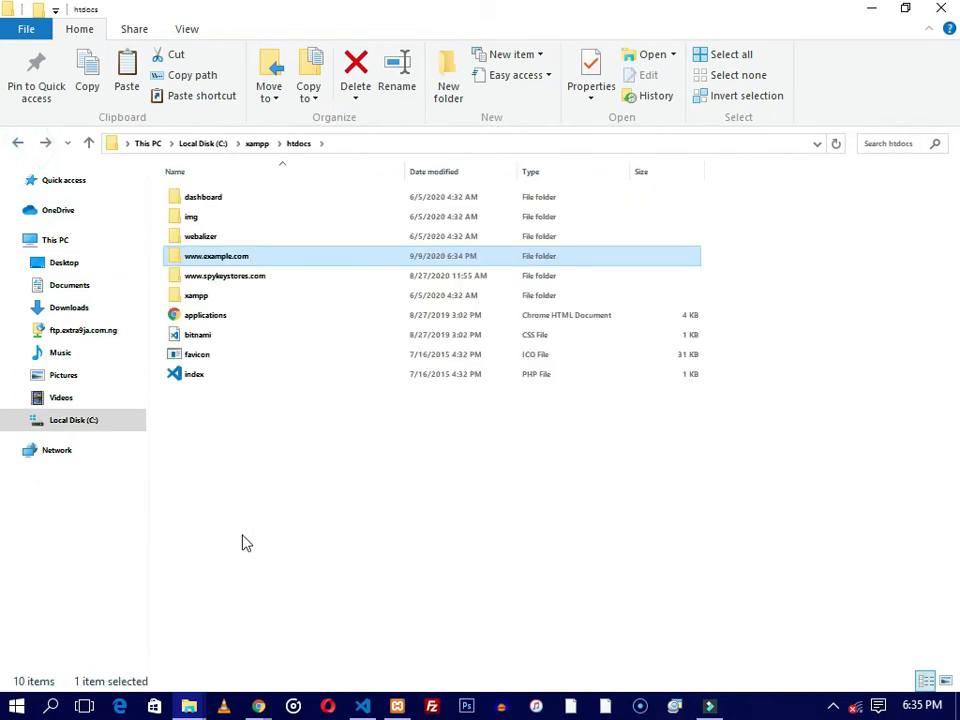
{"action": "double_click", "coordinate": [227, 262]}
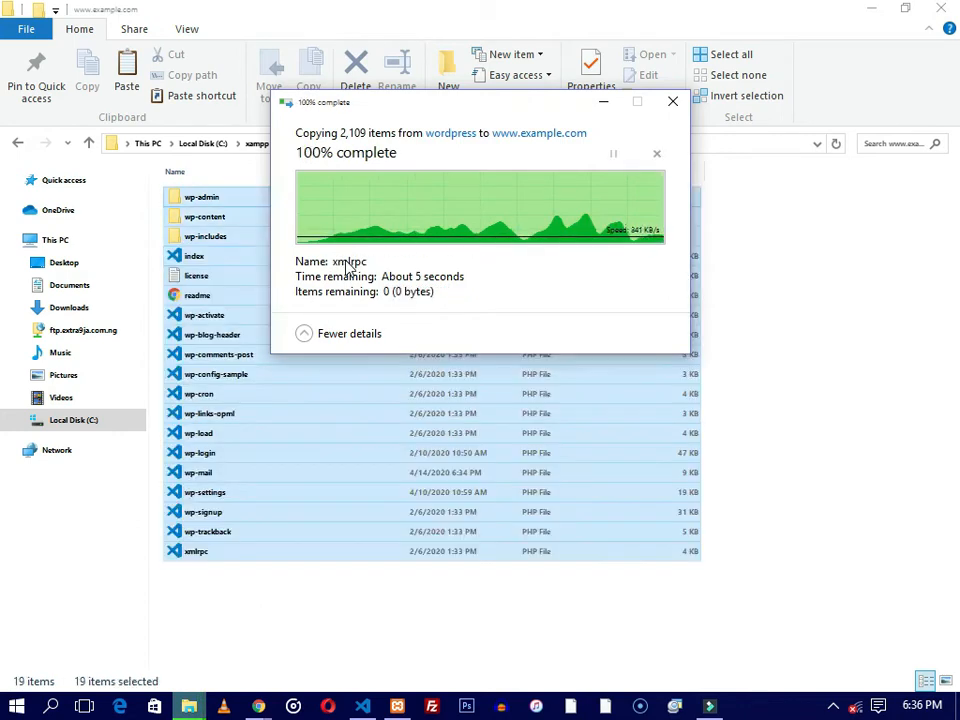
{"action": "left_click", "coordinate": [270, 623]}
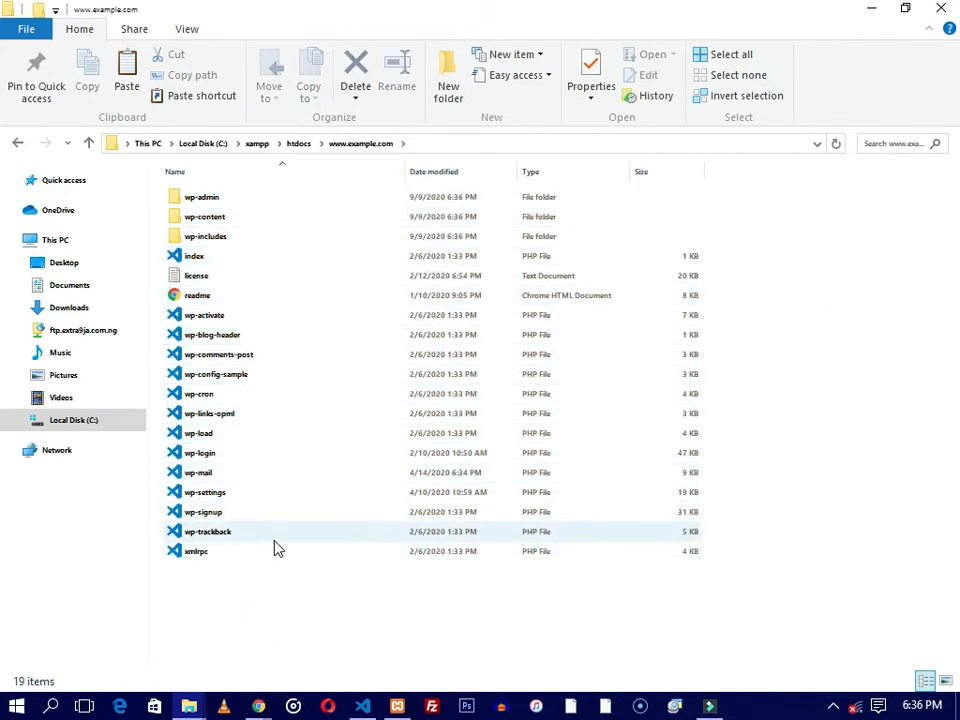
{"action": "mouse_move", "coordinate": [258, 710]}
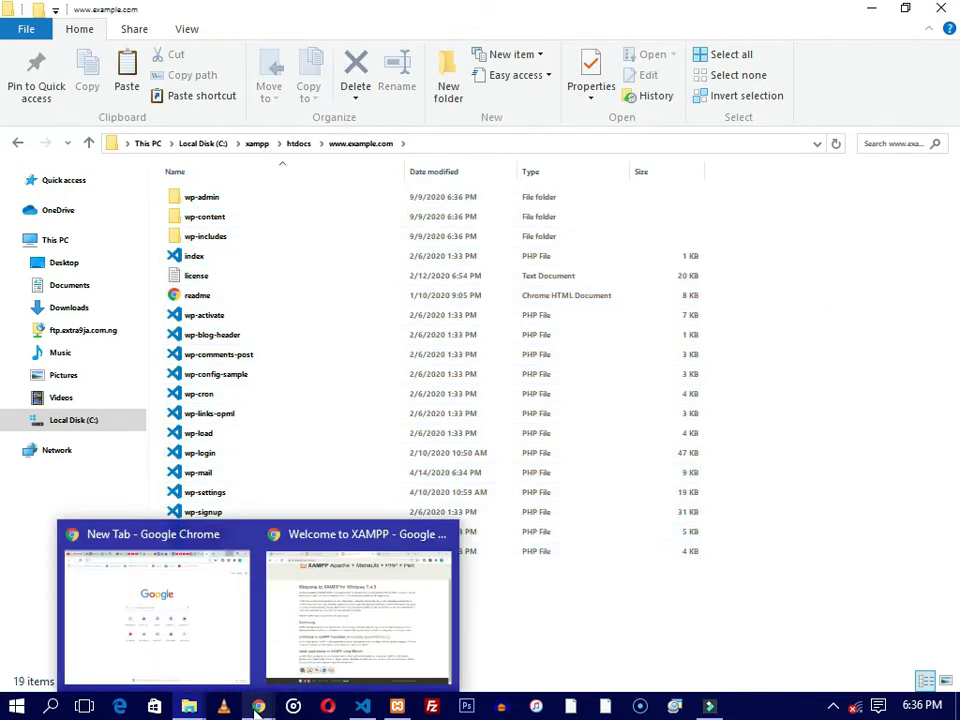
{"action": "left_click", "coordinate": [311, 652]}
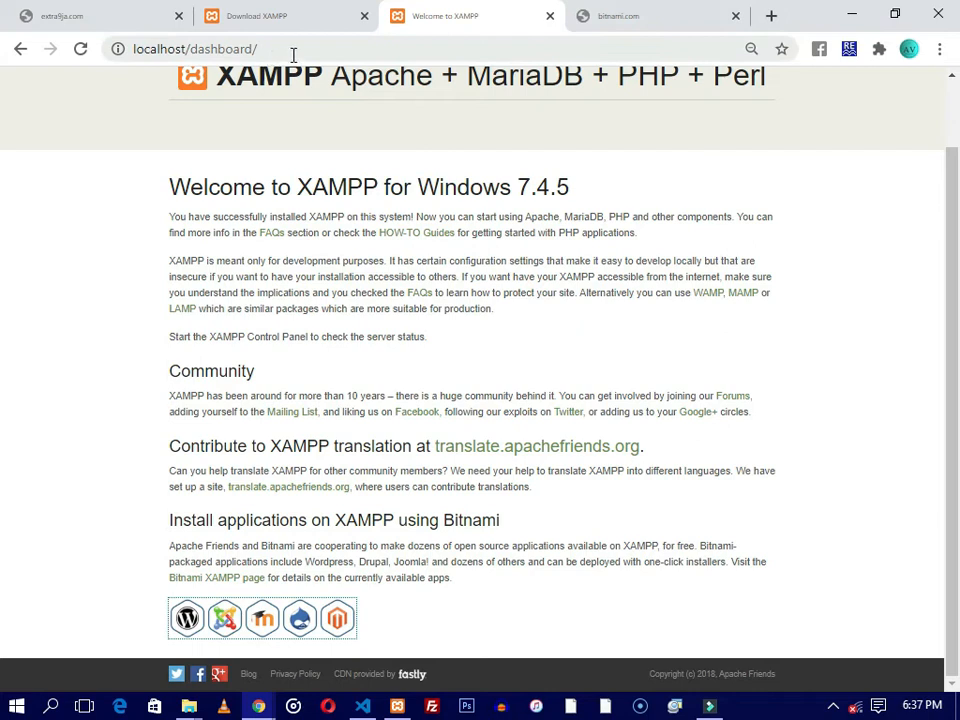
{"action": "left_click_drag", "start_coordinate": [276, 48], "coordinate": [193, 48]}
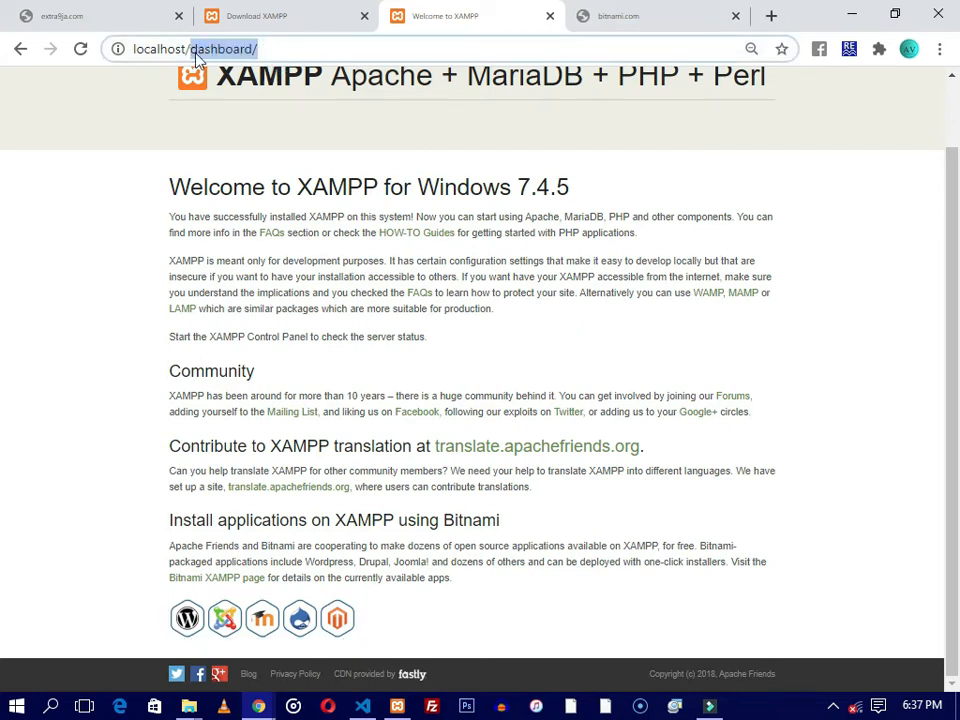
{"action": "type", "text": "www."}
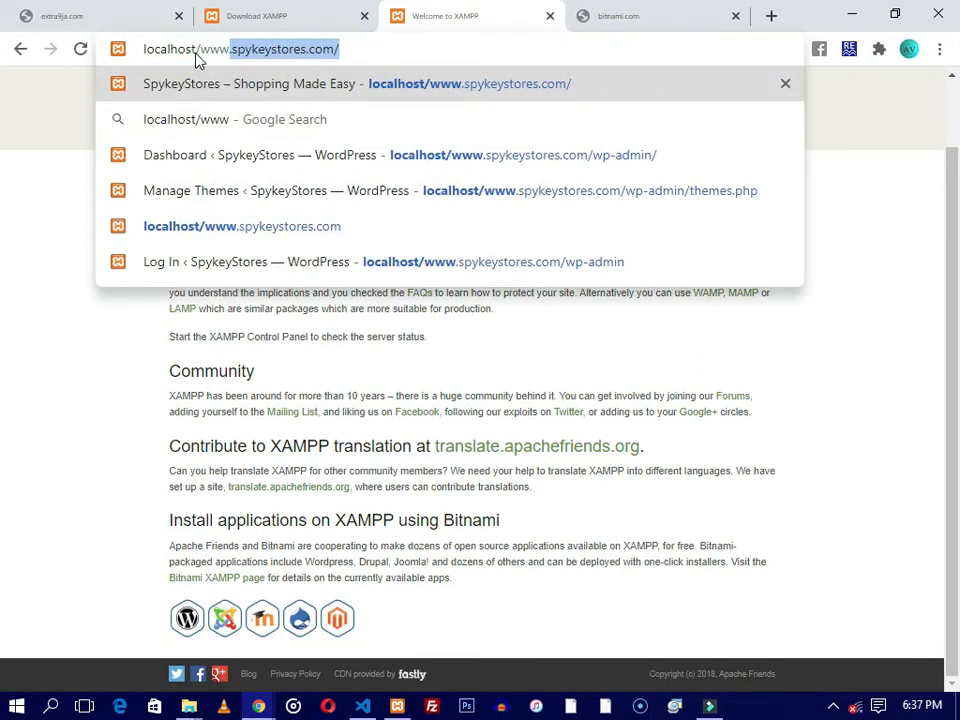
{"action": "type", "text": "ex"}
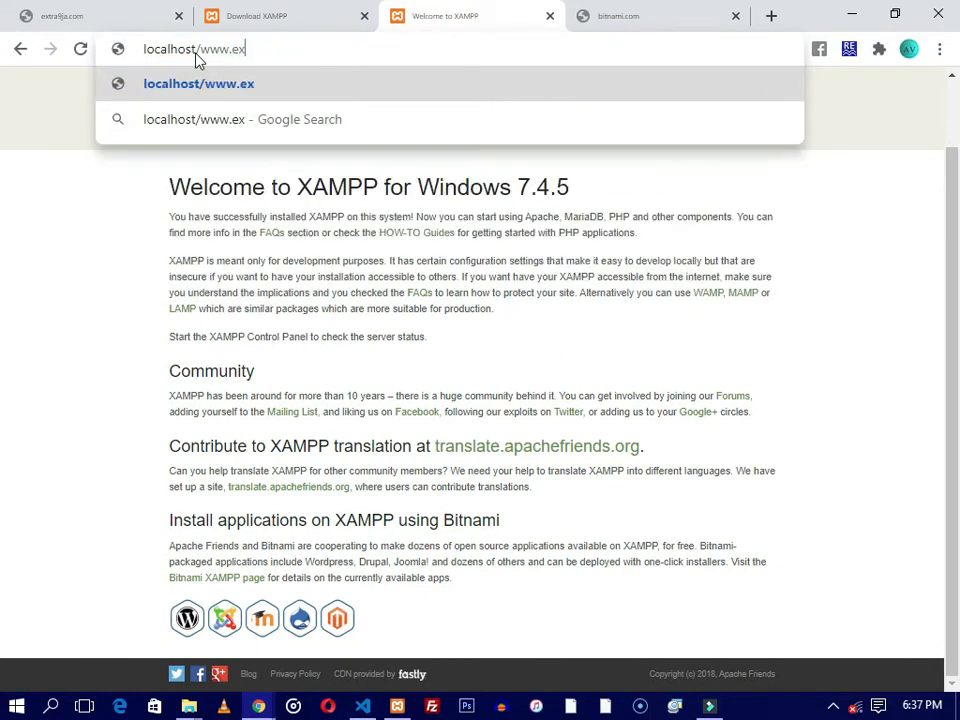
{"action": "type", "text": "ample"}
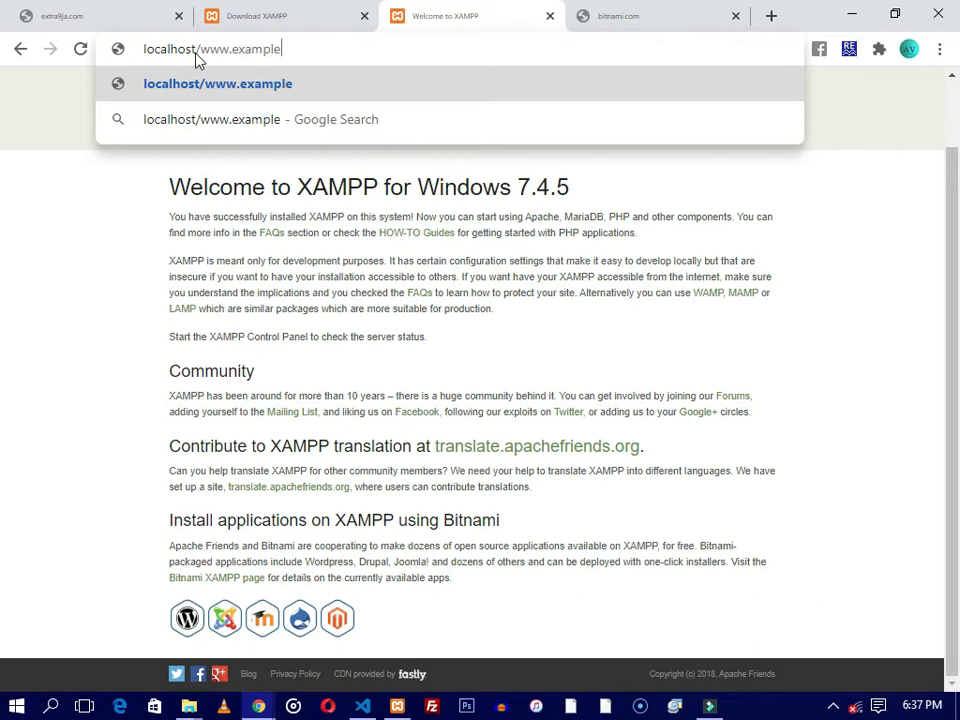
{"action": "type", "text": ".com"}
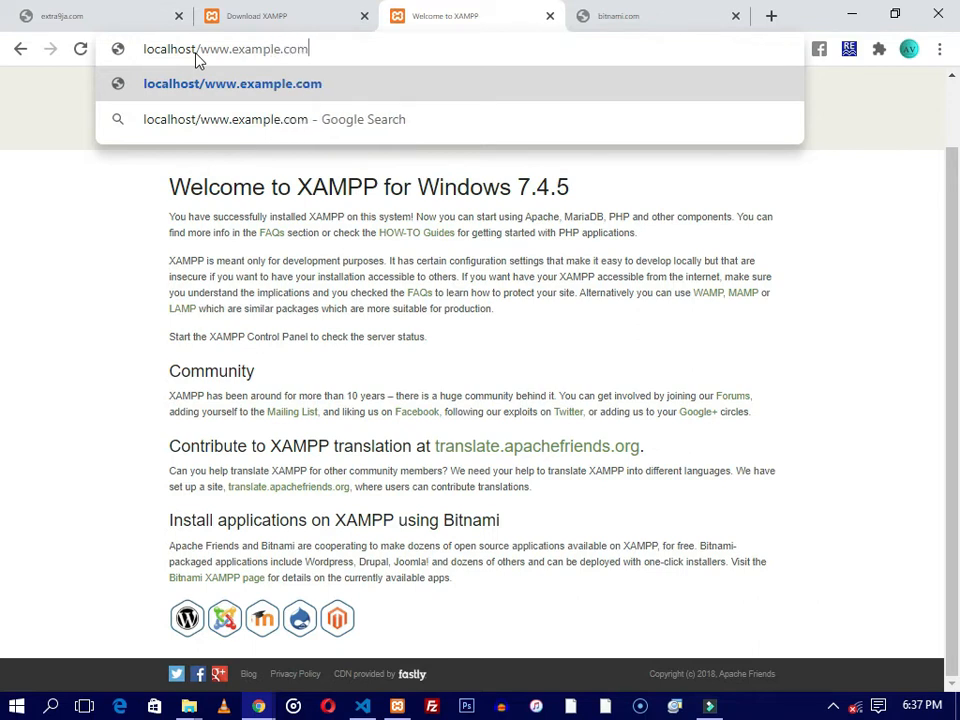
{"action": "key", "text": "Return"}
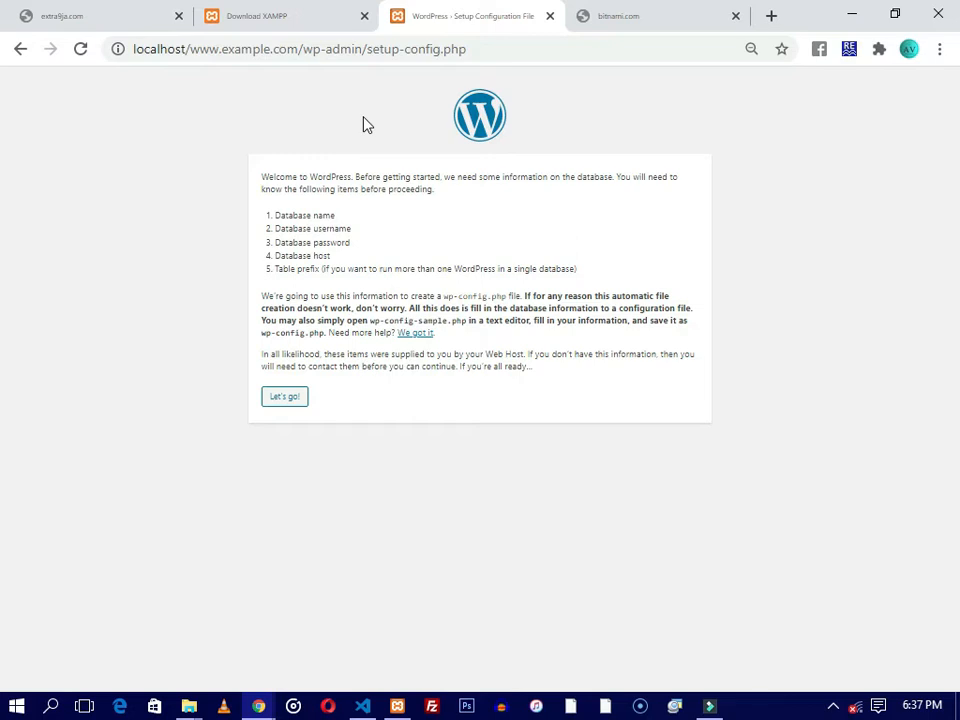
Step: Check the module status in XAMPP Control Panel and review the database details required by the WordPress setup page in Chrome
{"action": "left_click", "coordinate": [258, 175]}
{"action": "left_click", "coordinate": [396, 706]}
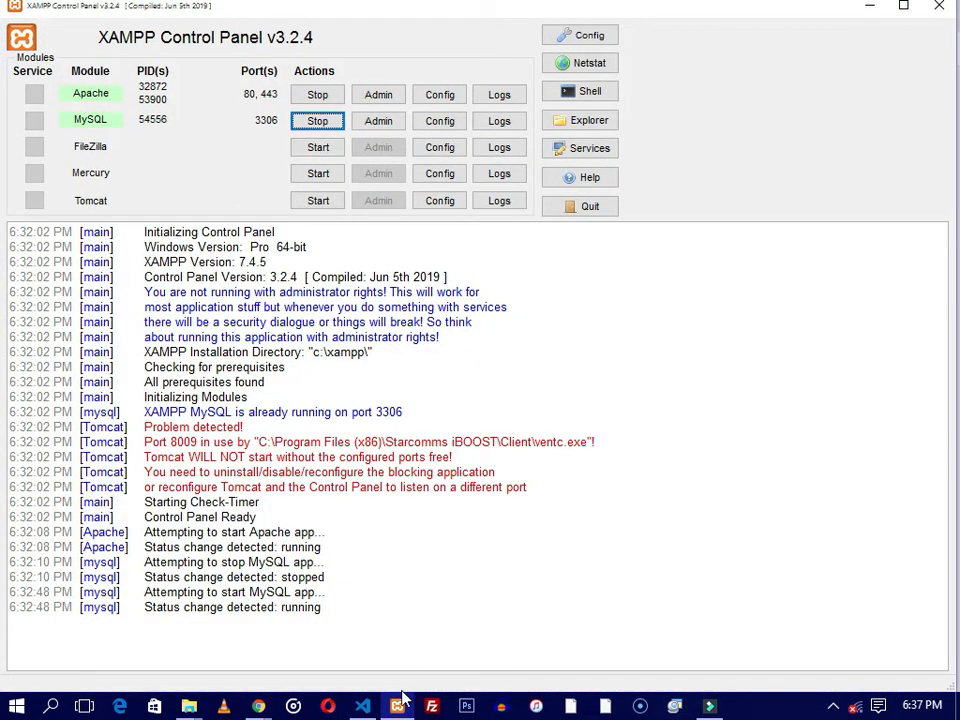
{"action": "mouse_move", "coordinate": [258, 704]}
{"action": "left_click", "coordinate": [296, 675]}
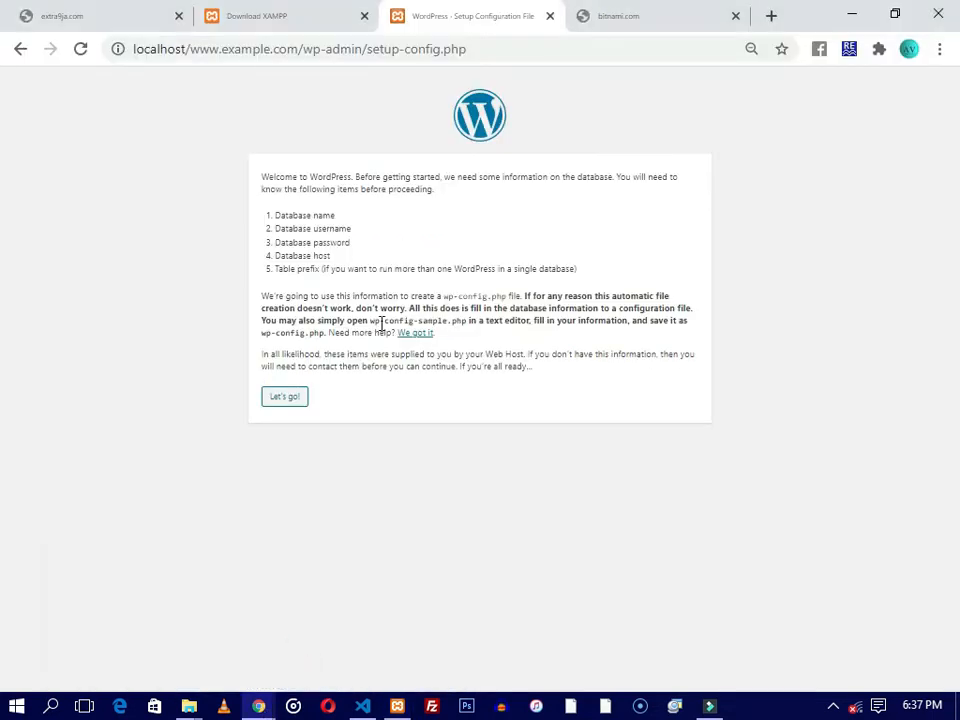
{"action": "left_click", "coordinate": [267, 217]}
{"action": "left_click_drag", "start_coordinate": [267, 222], "coordinate": [336, 216]}
{"action": "left_click_drag", "start_coordinate": [268, 232], "coordinate": [352, 236]}
{"action": "left_click_drag", "start_coordinate": [270, 247], "coordinate": [350, 244]}
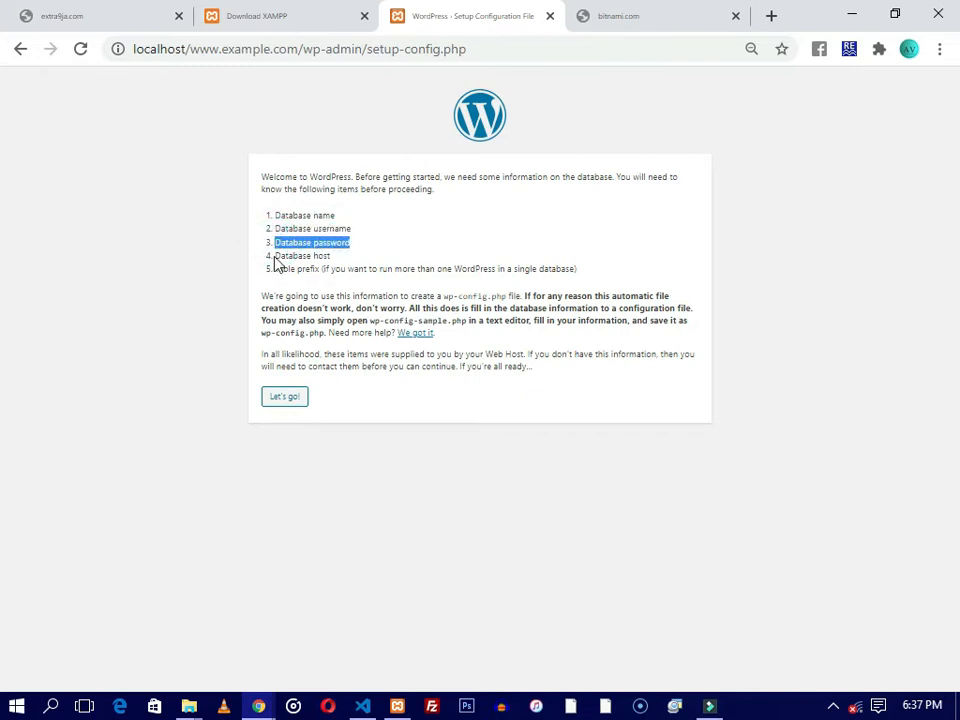
{"action": "left_click_drag", "start_coordinate": [276, 256], "coordinate": [331, 259]}
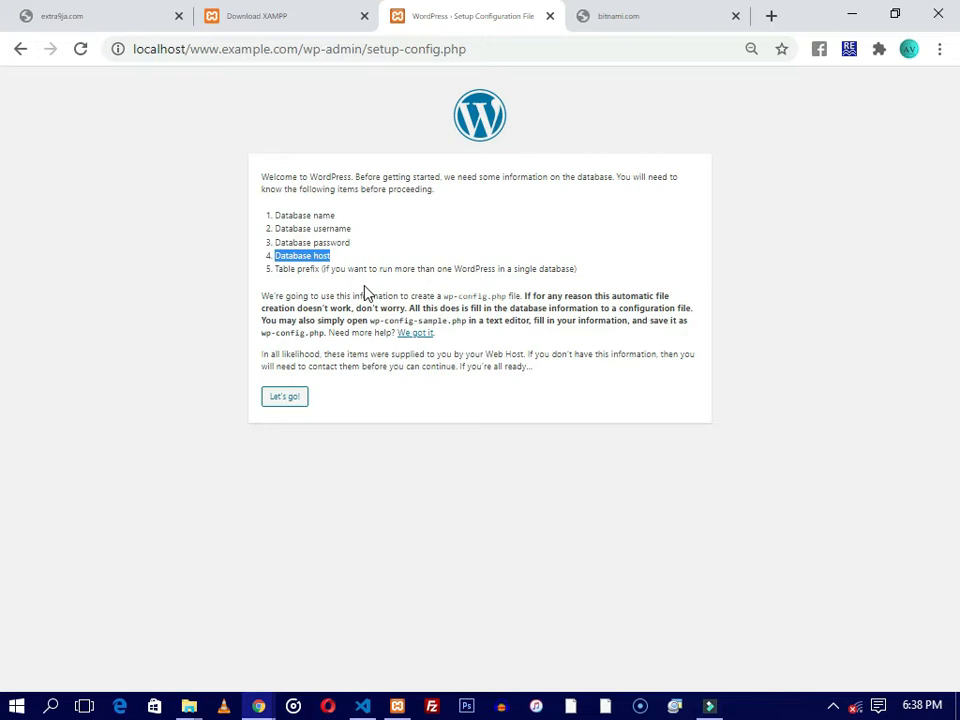
{"action": "left_click", "coordinate": [285, 399]}
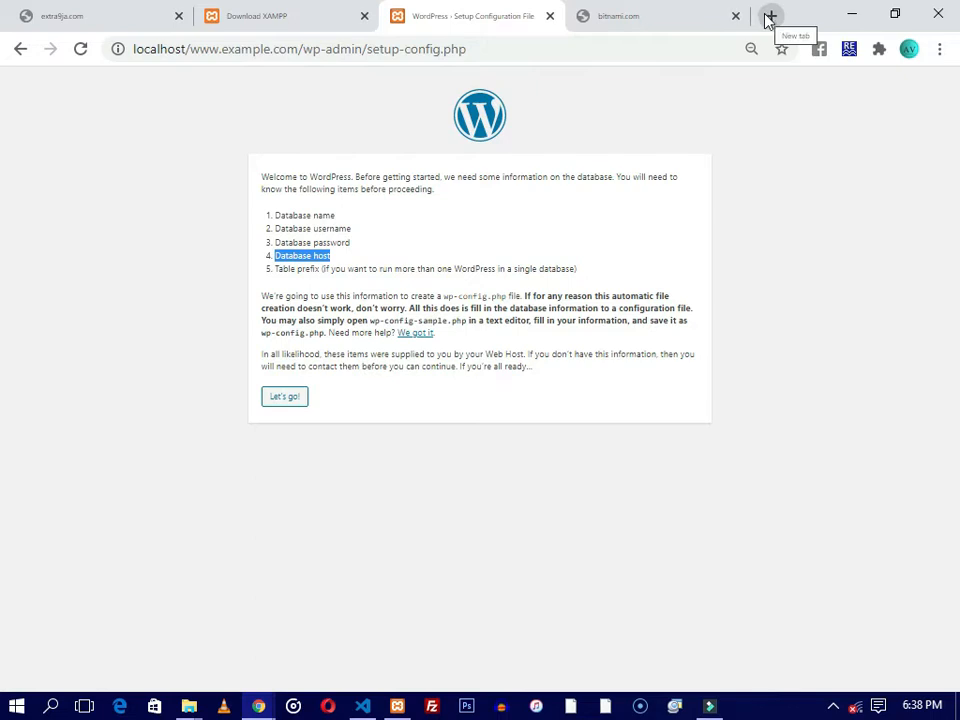
Step: Close the bitnami.com page and open localhost/phpmyadmin in a new browser tab
{"action": "left_click", "coordinate": [735, 17]}
{"action": "left_click", "coordinate": [701, 17]}
{"action": "left_click", "coordinate": [525, 44]}
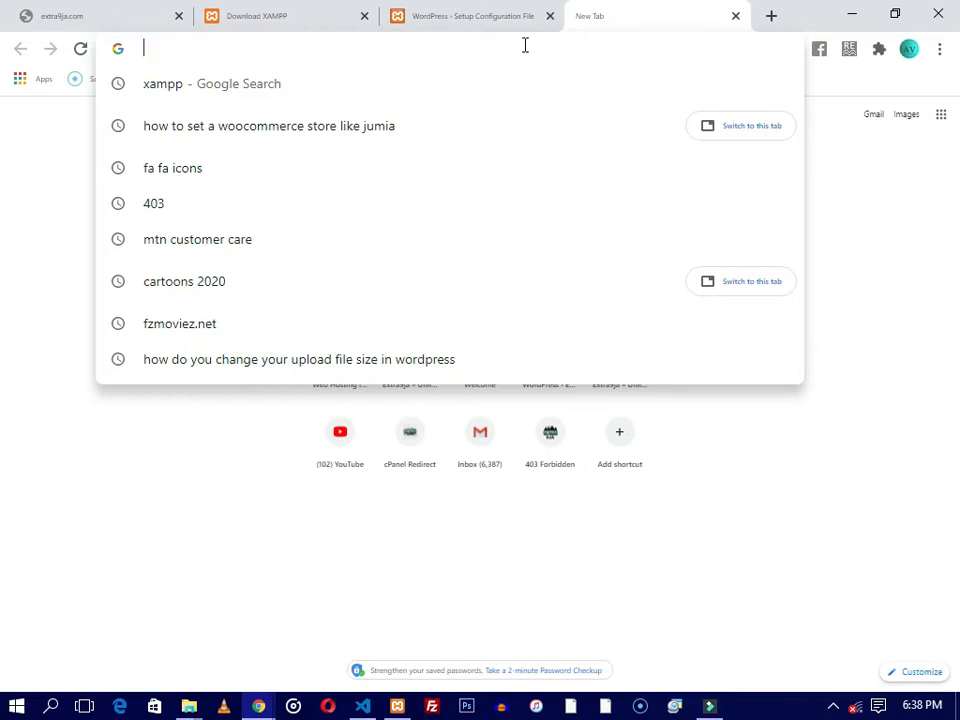
{"action": "type", "text": "loca"}
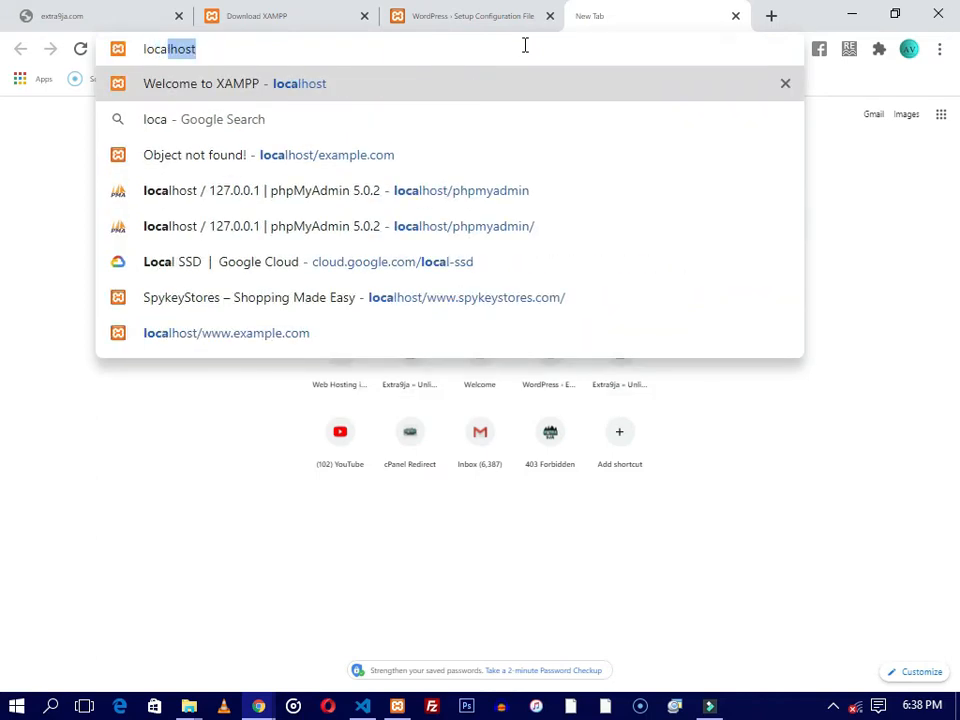
{"action": "type", "text": "lhost"}
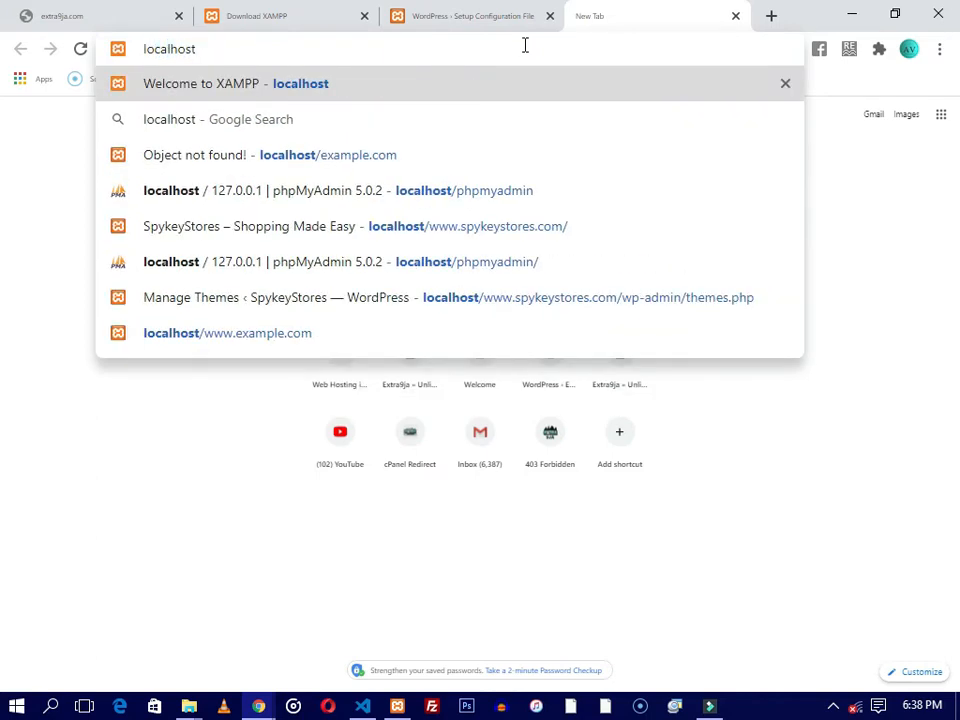
{"action": "type", "text": "/php"}
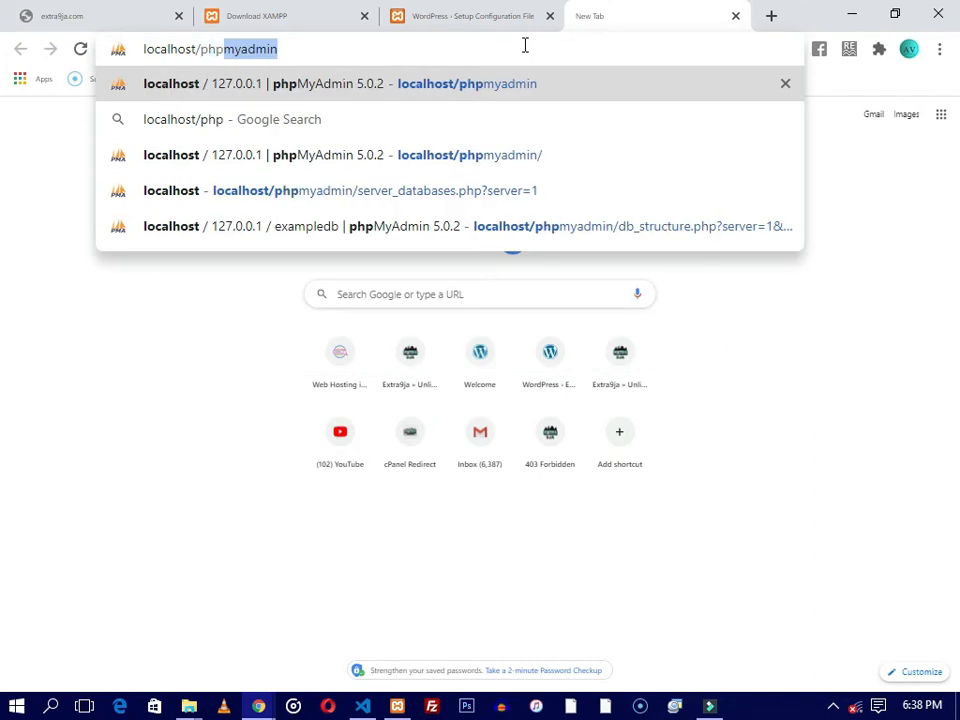
{"action": "key", "text": "Return"}
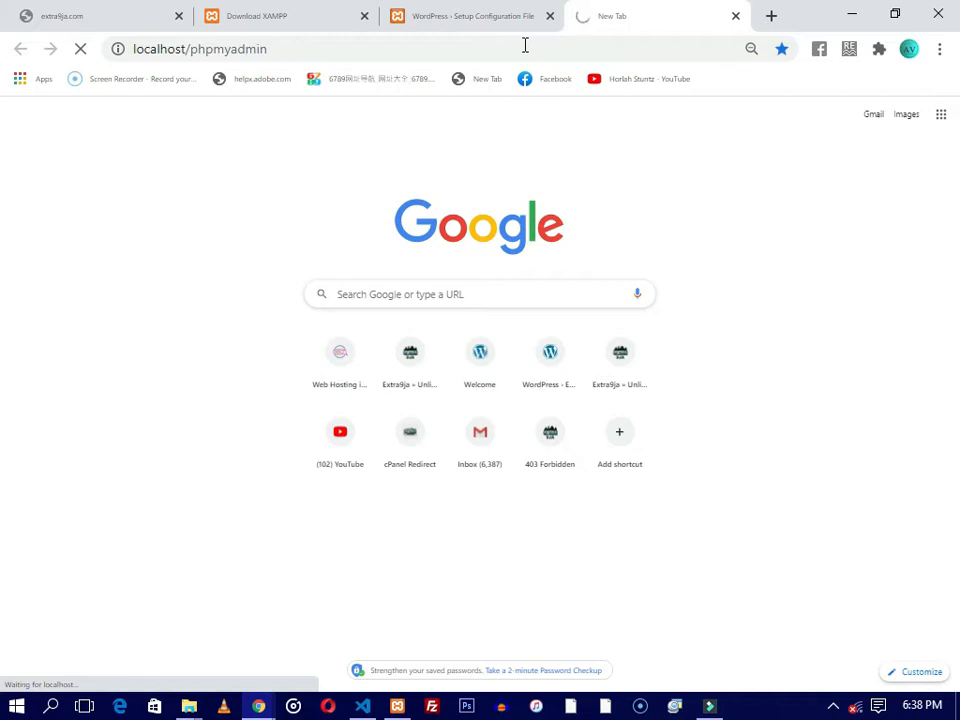
{"action": "left_click", "coordinate": [474, 14]}
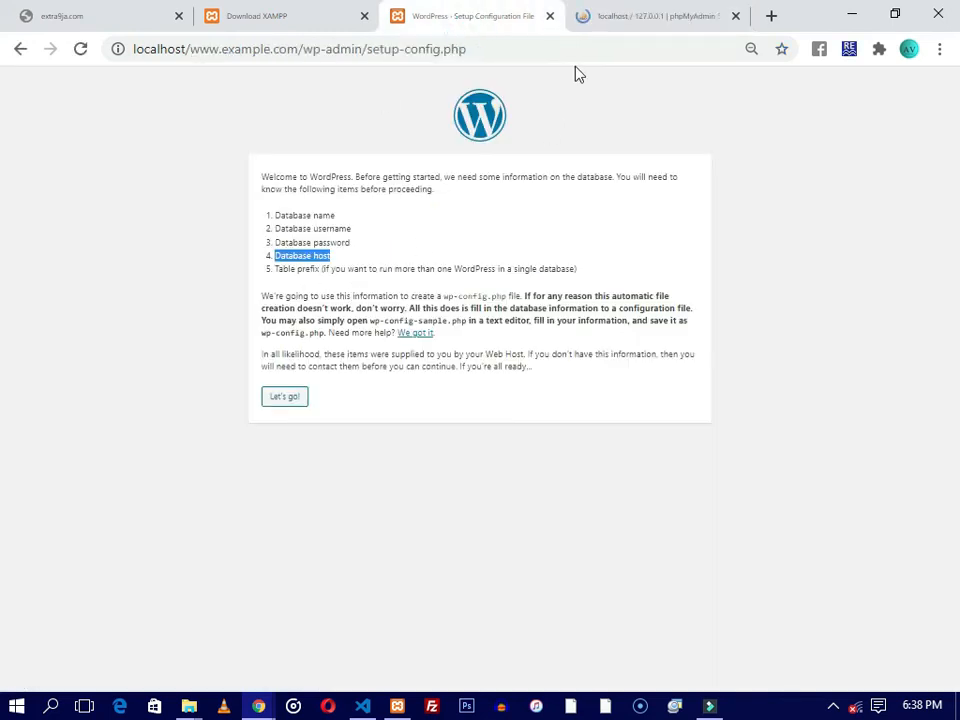
{"action": "left_click", "coordinate": [611, 20]}
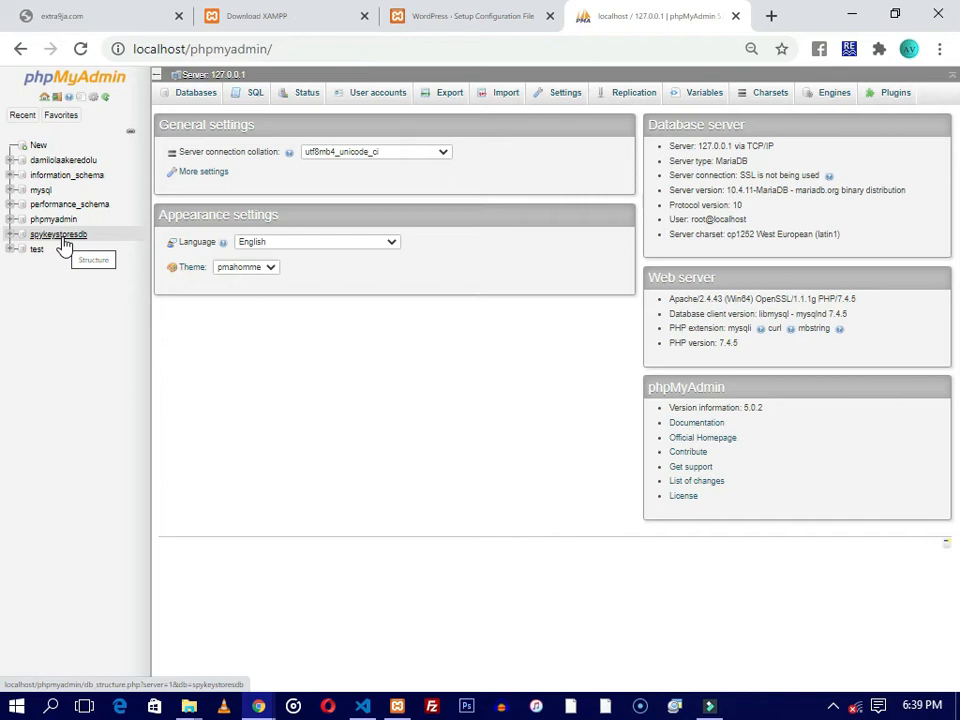
Step: Create a new database named exampledb in phpMyAdmin and open its structure
{"action": "left_click", "coordinate": [38, 149]}
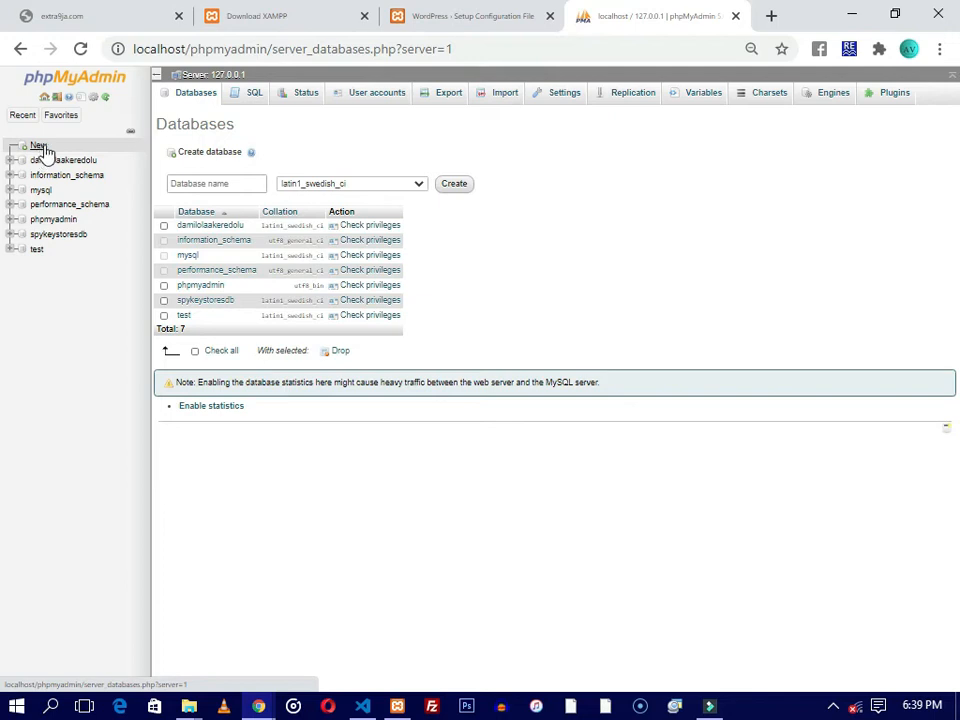
{"action": "left_click", "coordinate": [213, 186]}
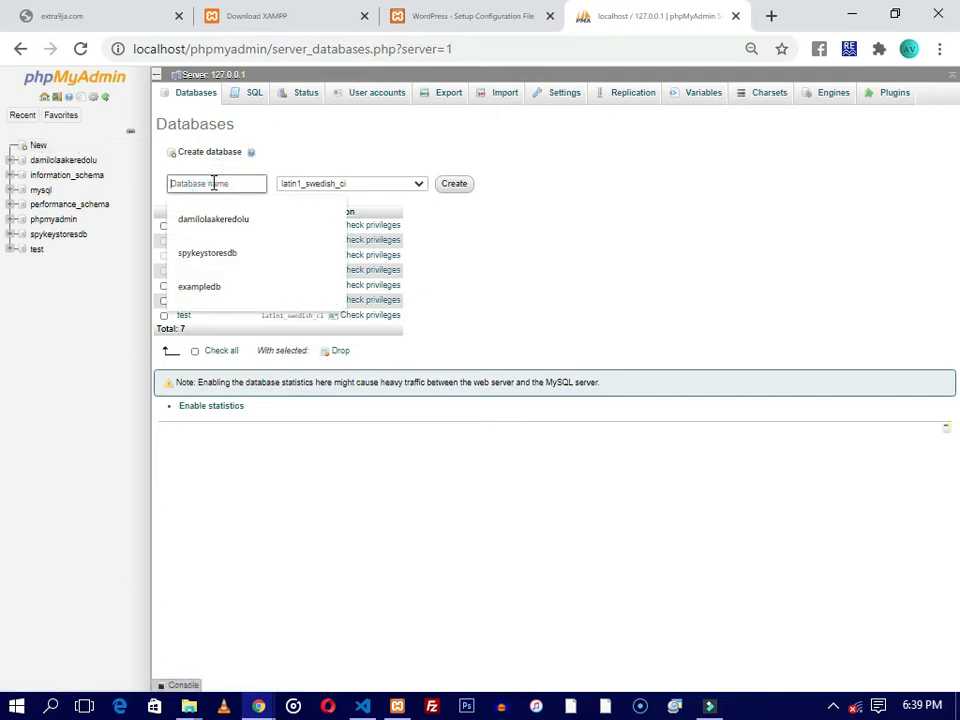
{"action": "type", "text": "example"}
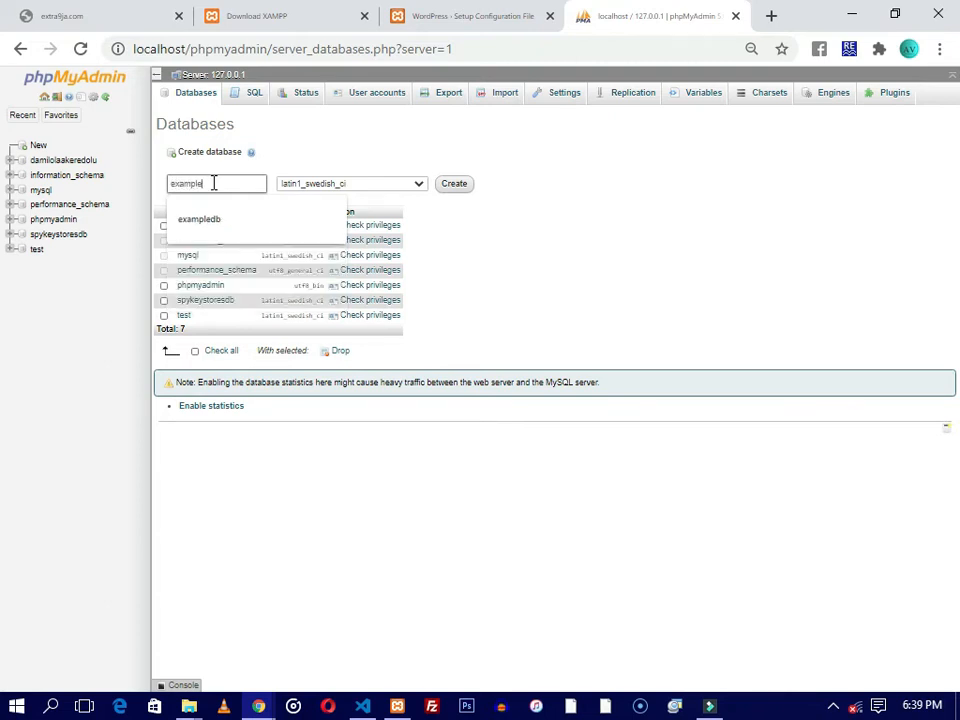
{"action": "key", "text": "Down"}
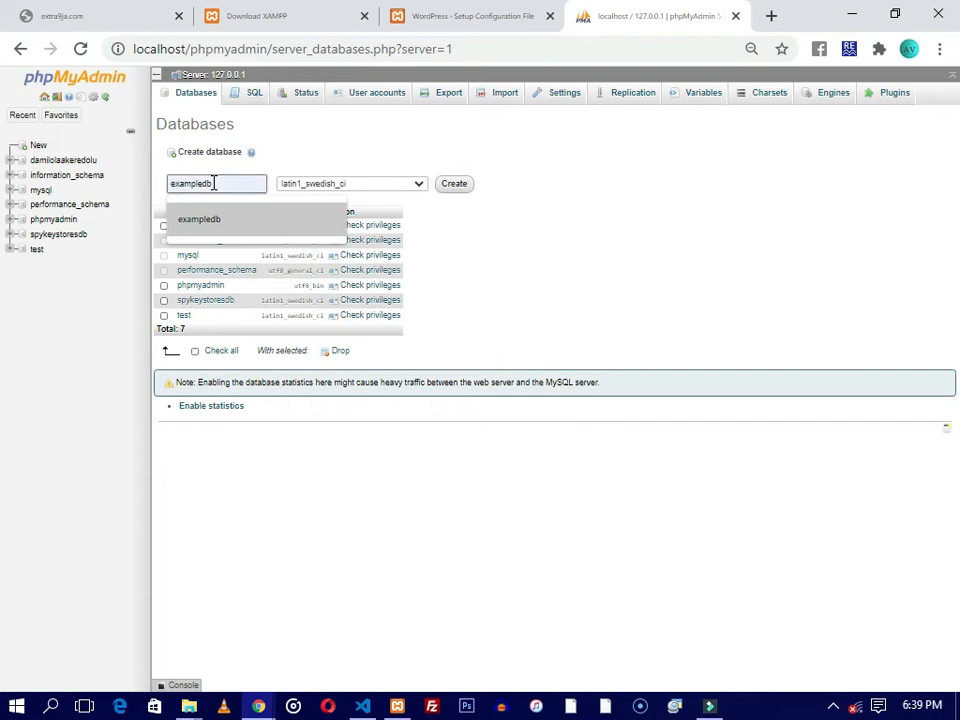
{"action": "key", "text": "Return"}
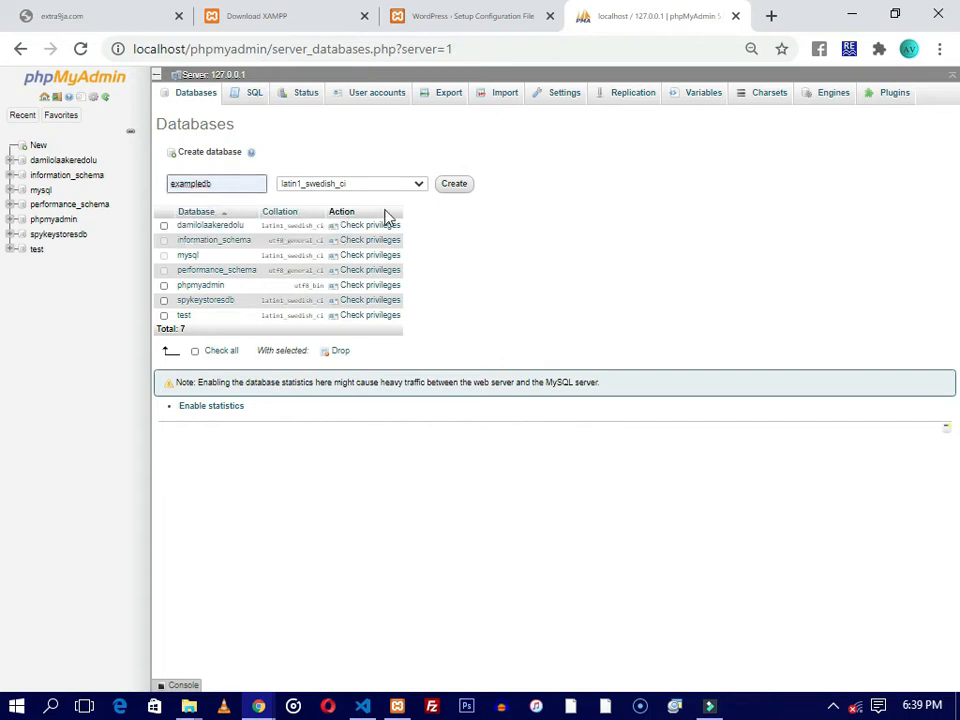
{"action": "left_click", "coordinate": [455, 186]}
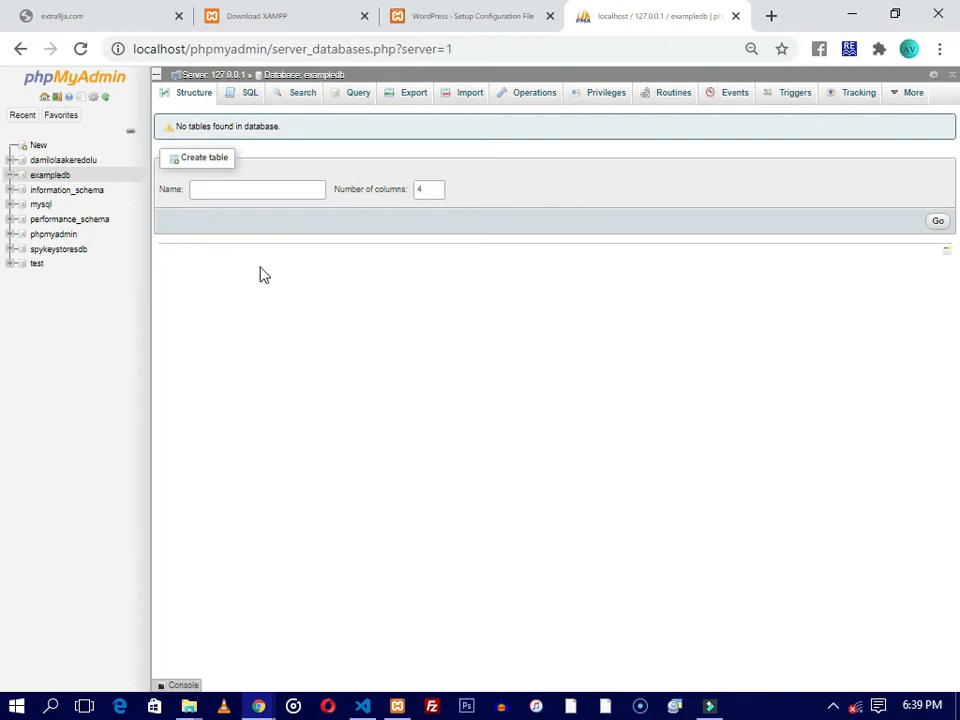
{"action": "left_click", "coordinate": [76, 177]}
{"action": "left_click", "coordinate": [32, 181]}
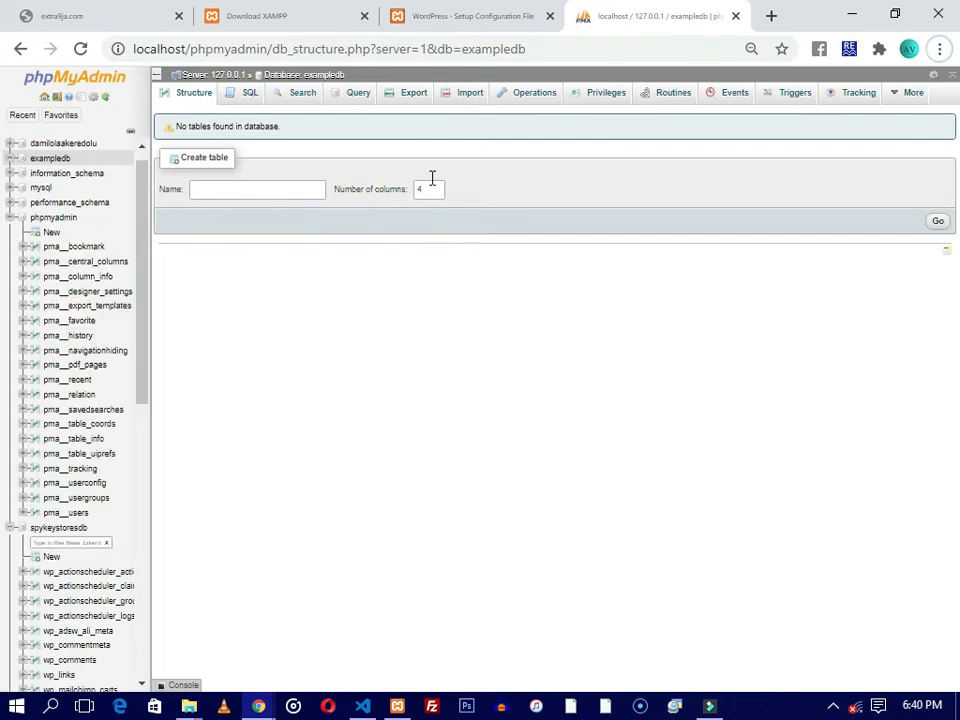
Step: Return to the WordPress setup page, proceed to the database connection form, and set the database name to exampledb
{"action": "left_click", "coordinate": [446, 18]}
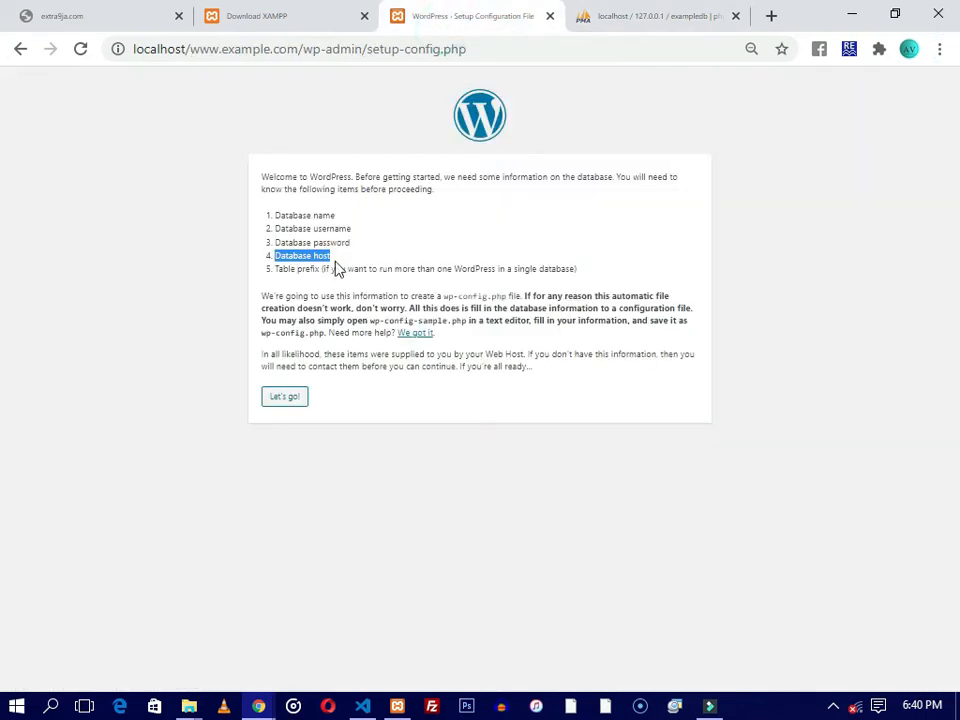
{"action": "left_click", "coordinate": [280, 399]}
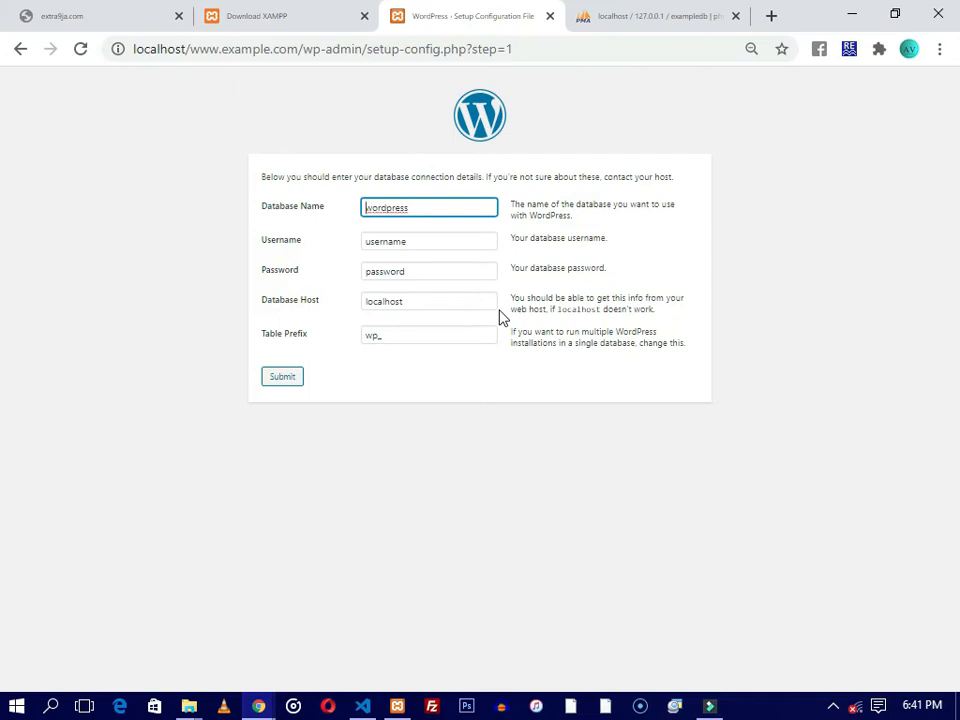
{"action": "double_click", "coordinate": [418, 209]}
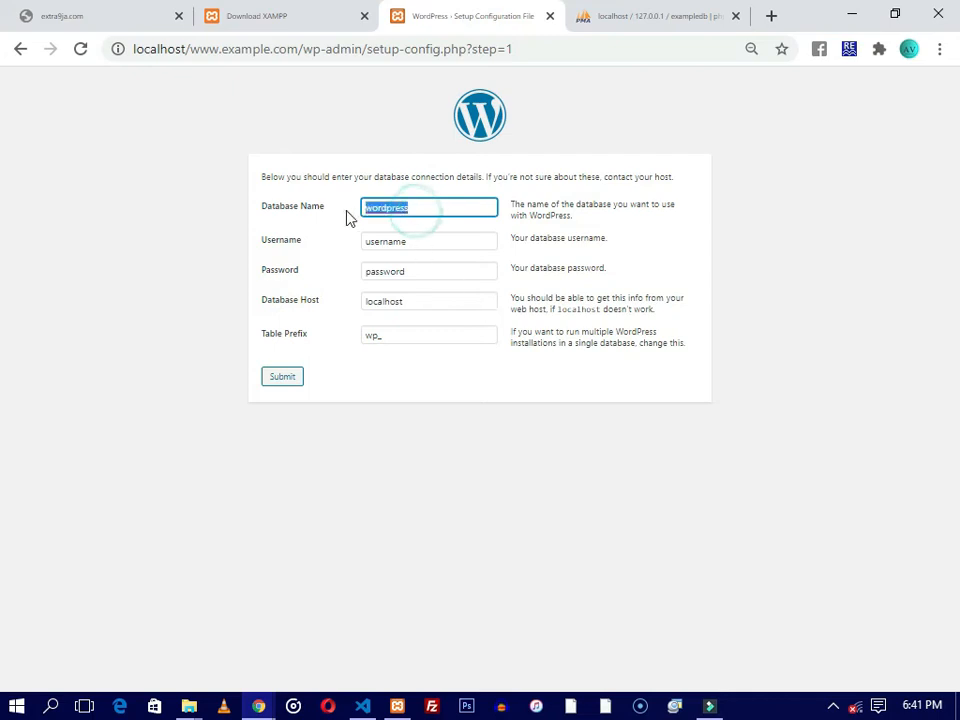
{"action": "type", "text": "ex"}
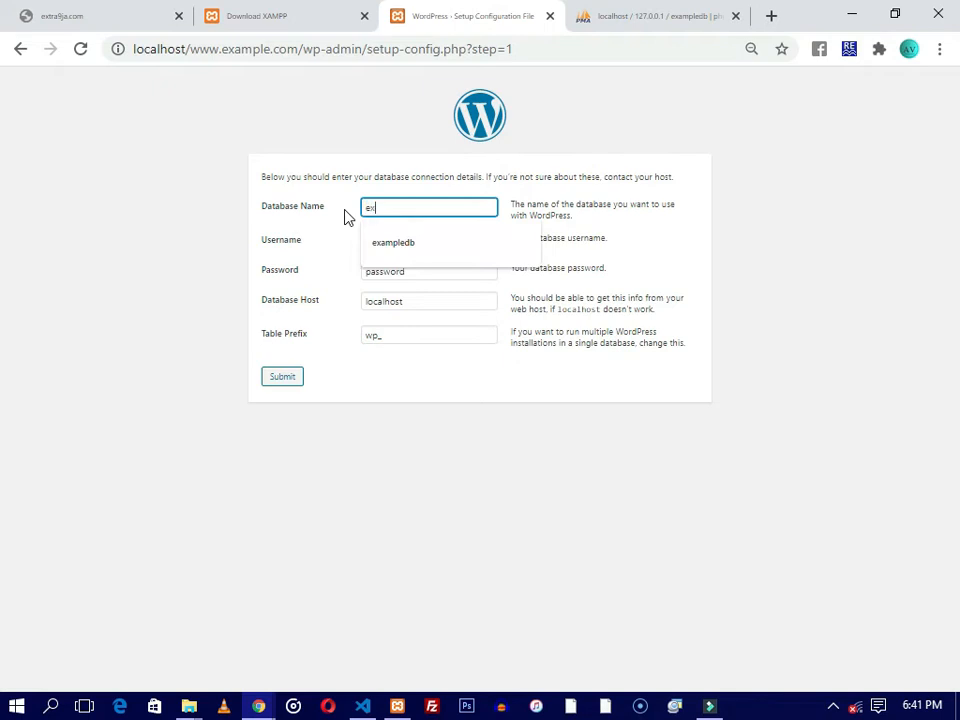
{"action": "key", "text": "Down"}
{"action": "key", "text": "Return"}
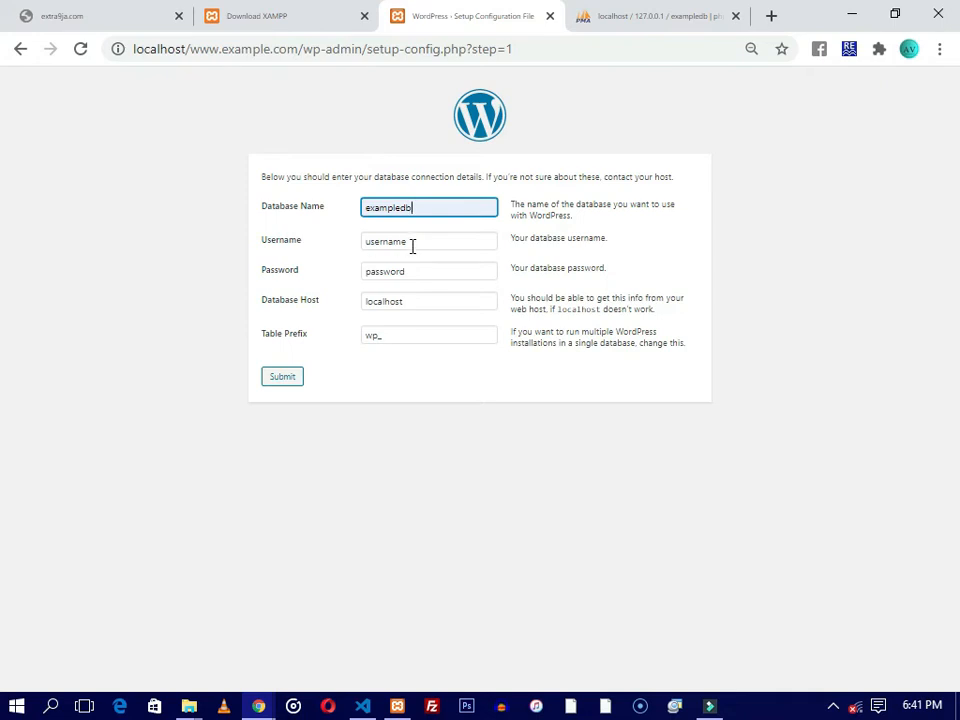
Step: Set the database username to root, leave the password empty, and submit the connection details
{"action": "left_click_drag", "start_coordinate": [412, 244], "coordinate": [354, 248]}
{"action": "type", "text": "root"}
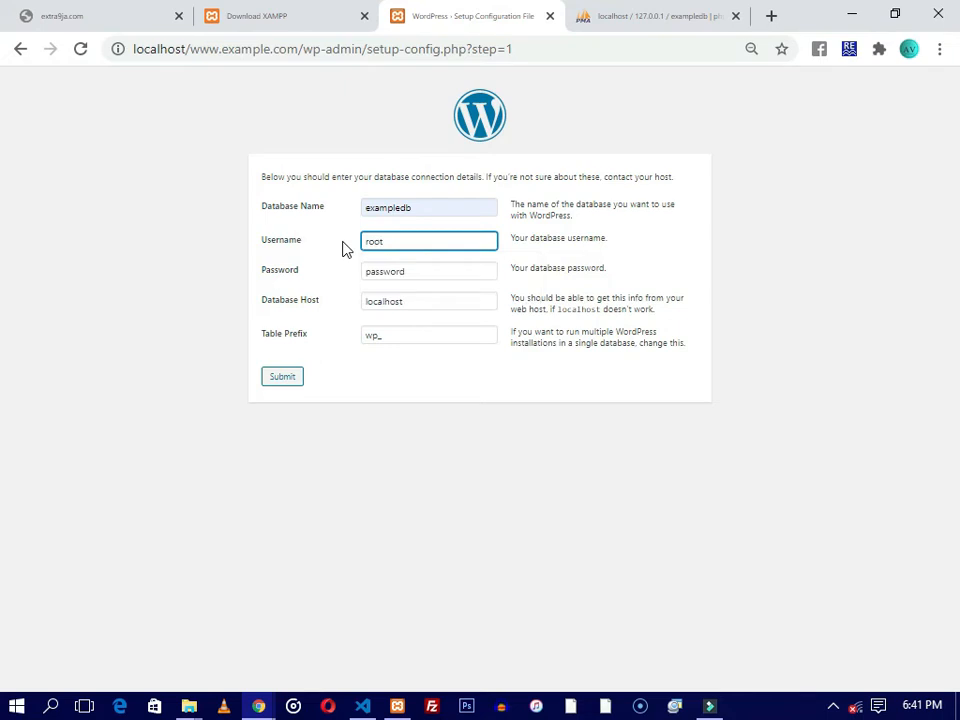
{"action": "left_click", "coordinate": [404, 271]}
{"action": "left_click_drag", "start_coordinate": [404, 271], "coordinate": [347, 281]}
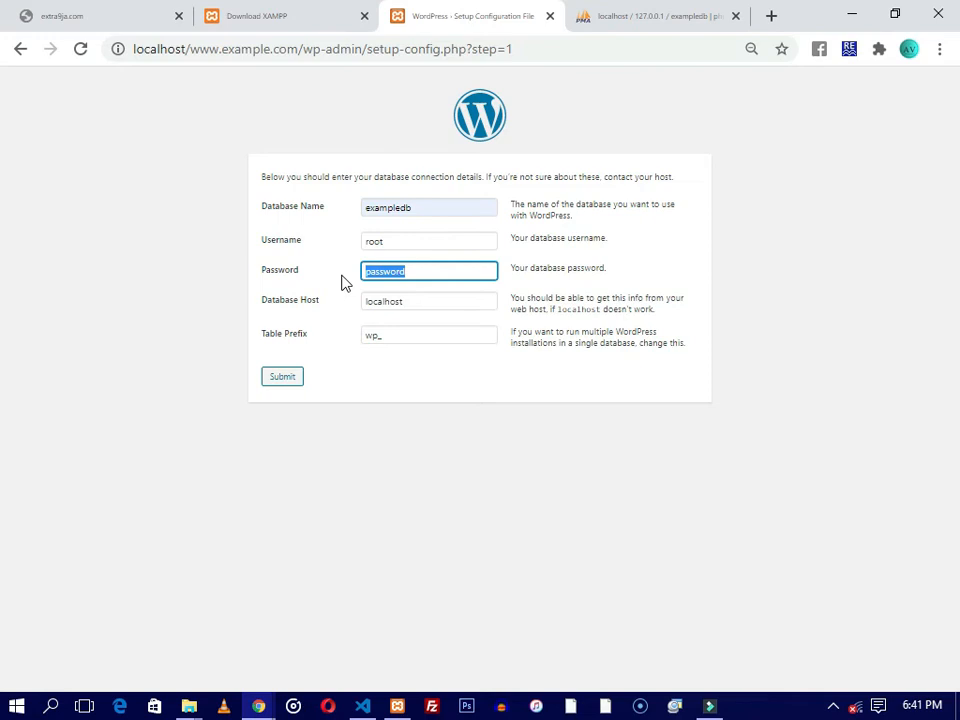
{"action": "key", "text": "BackSpace"}
{"action": "left_click", "coordinate": [283, 377]}
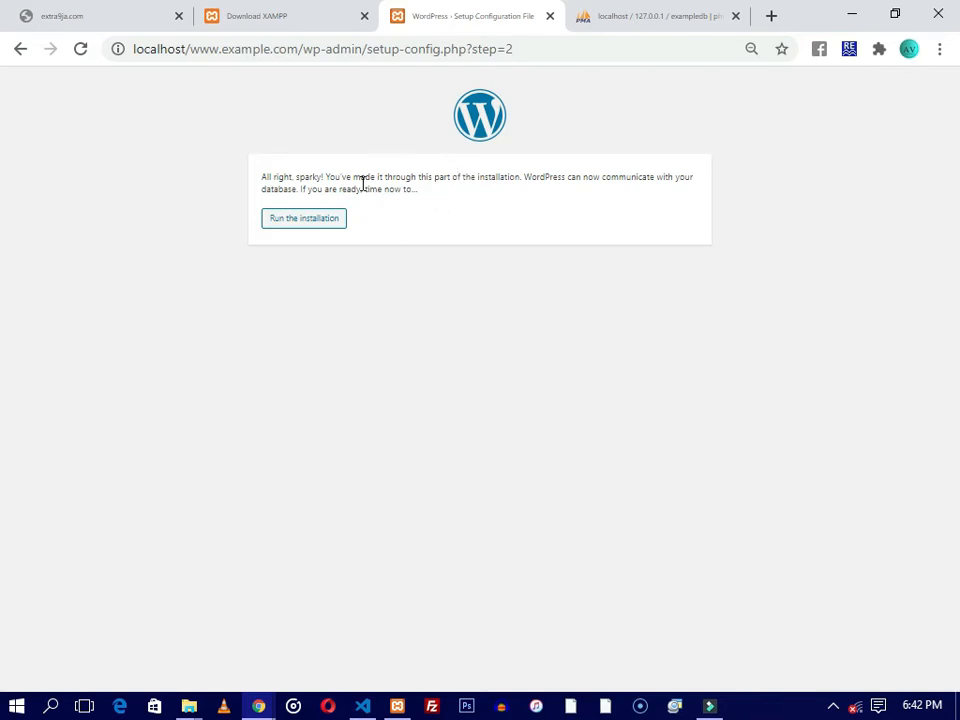
Step: Run the WordPress installation, set the site title to Example, and fill in the administrator's email address
{"action": "left_click", "coordinate": [305, 225]}
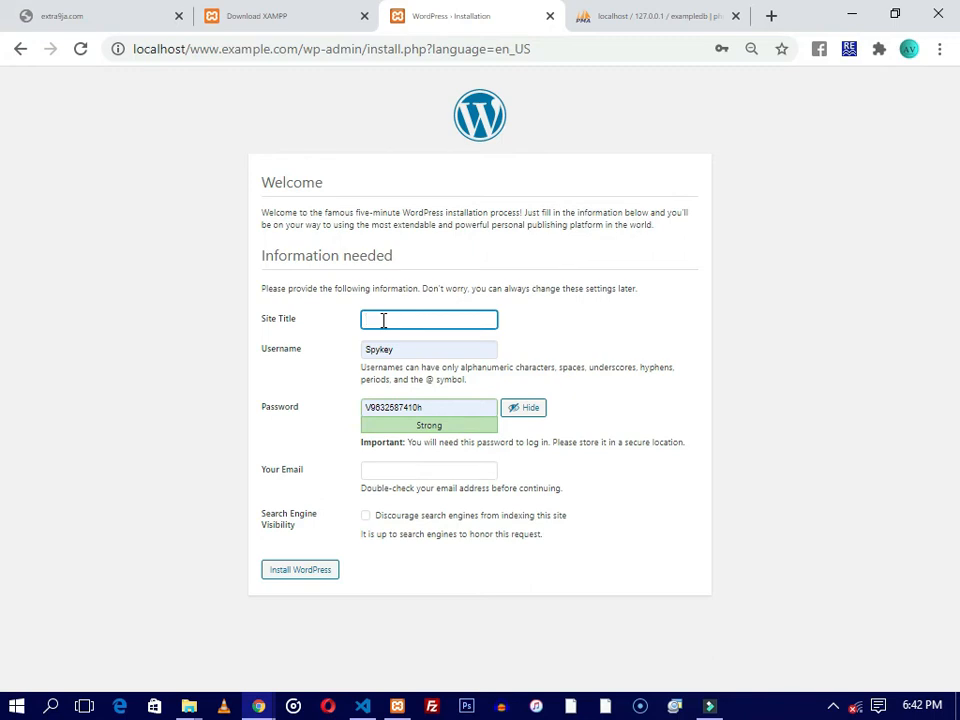
{"action": "type", "text": "Example"}
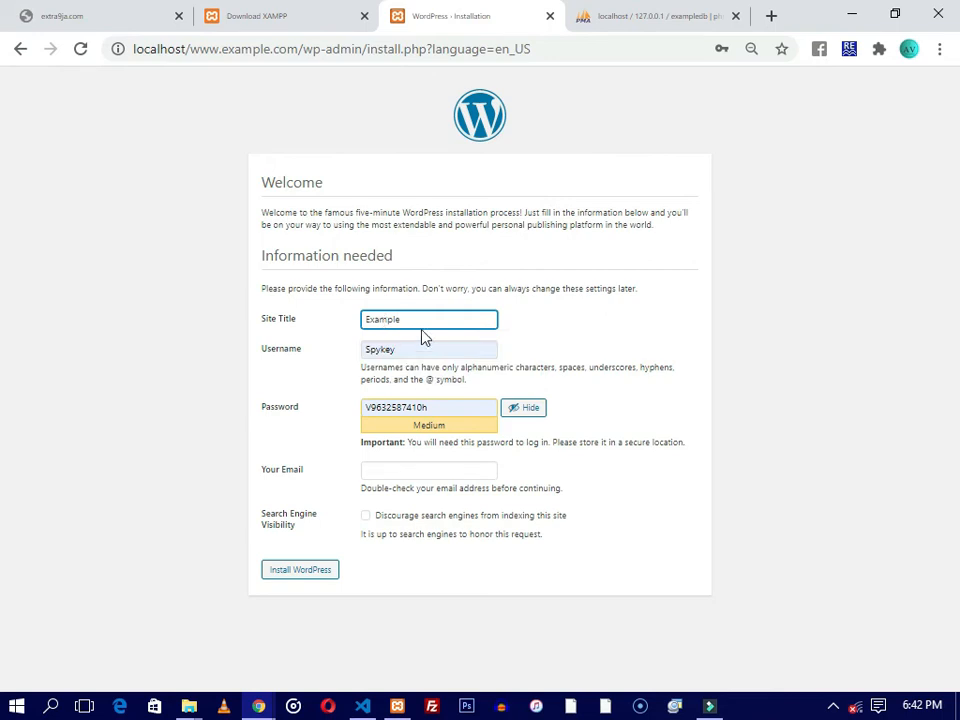
{"action": "left_click", "coordinate": [376, 470]}
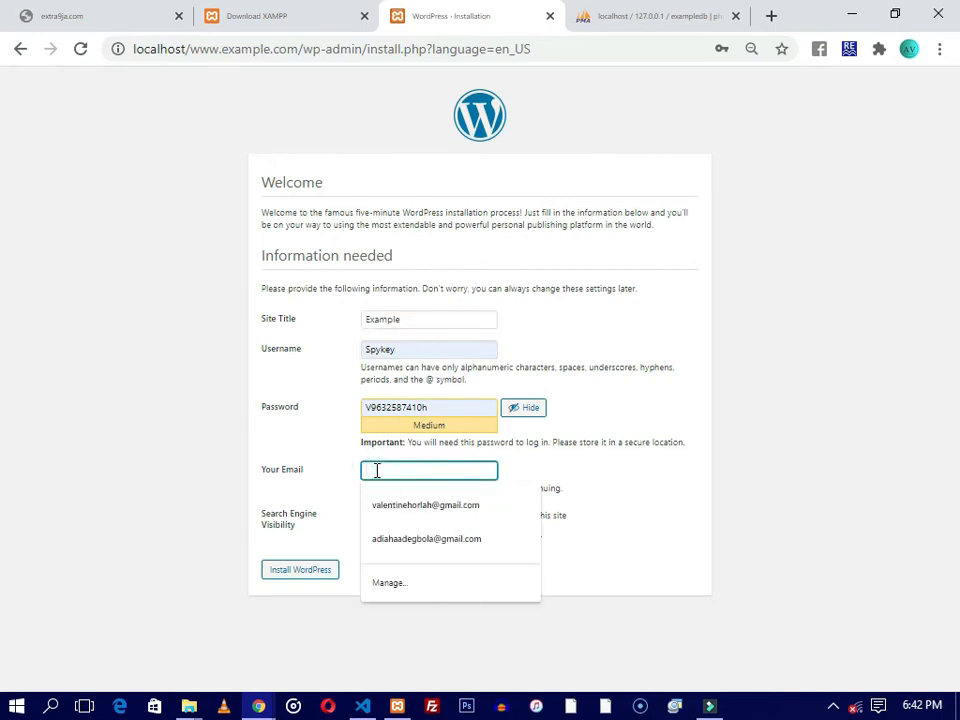
{"action": "left_click", "coordinate": [400, 505]}
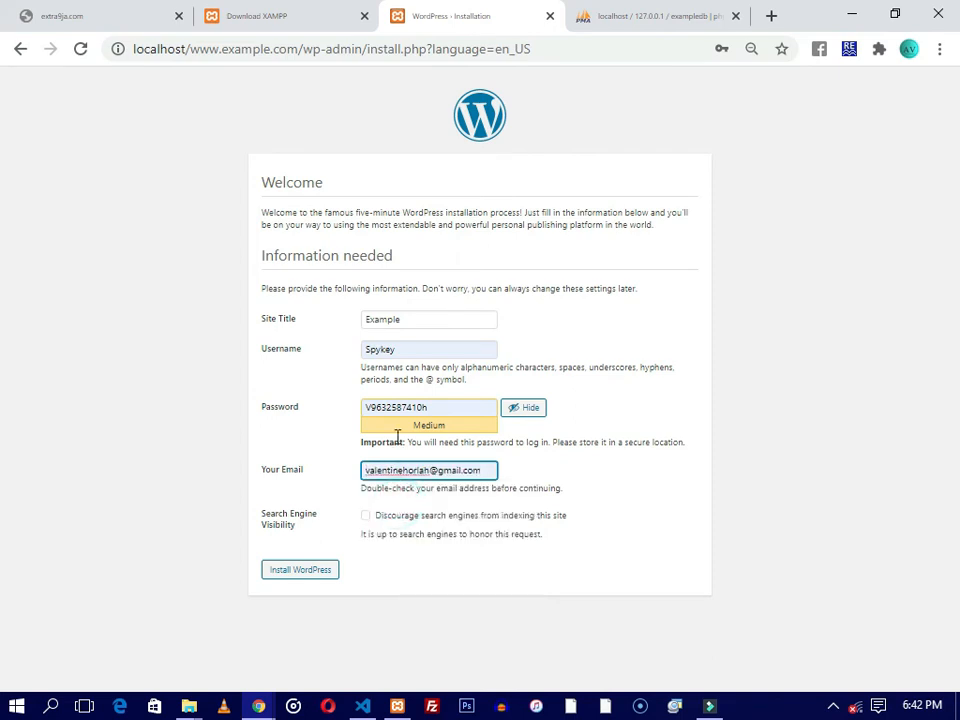
Step: Hide the administrator password, leave the option to discourage search engines off, and install WordPress
{"action": "left_click", "coordinate": [531, 412]}
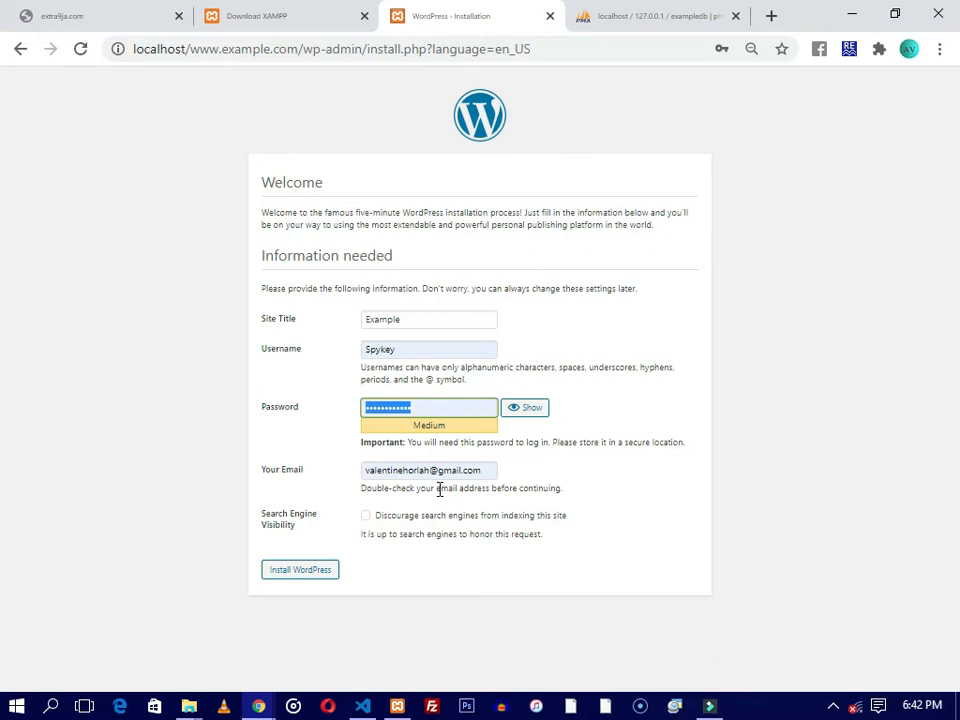
{"action": "left_click", "coordinate": [365, 516]}
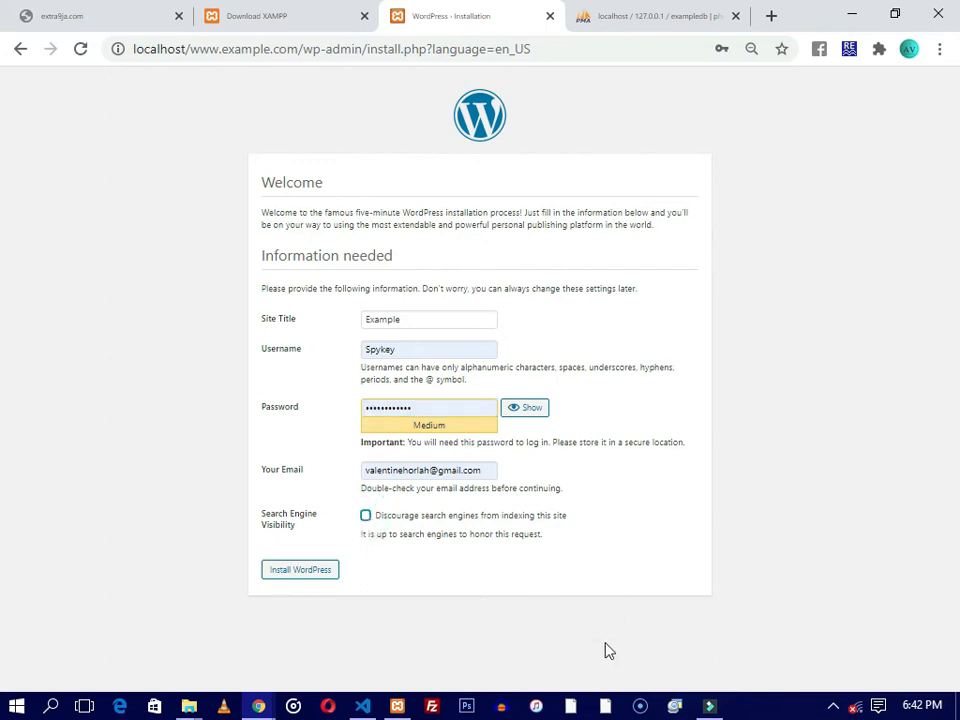
{"action": "left_click", "coordinate": [307, 577]}
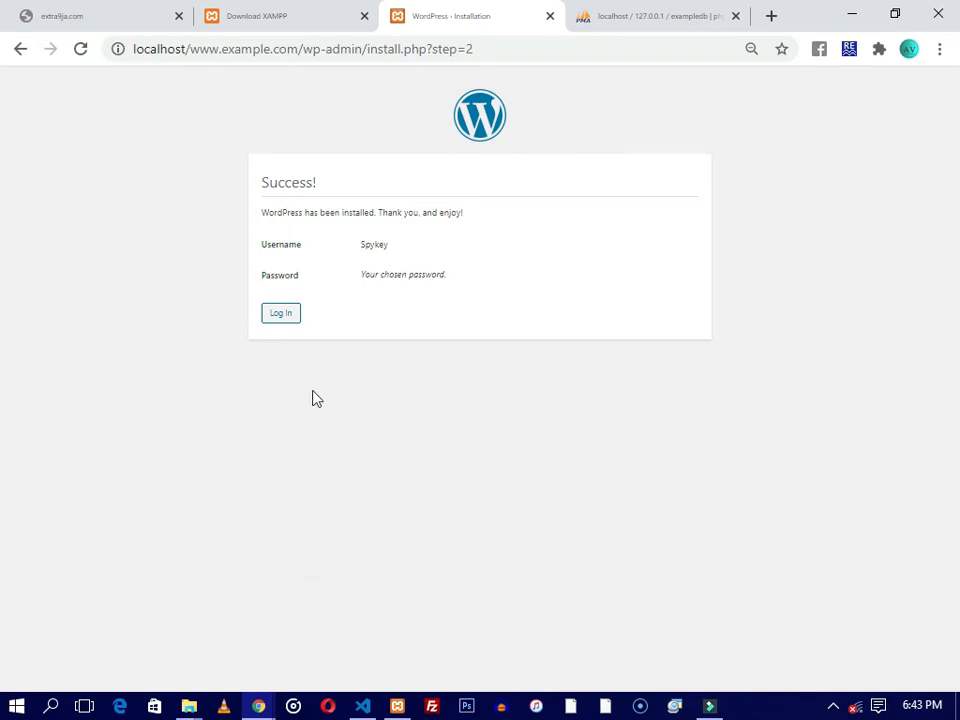
Step: Open the WordPress login page and log in with the prefilled credentials and Remember Me enabled
{"action": "left_click", "coordinate": [281, 314]}
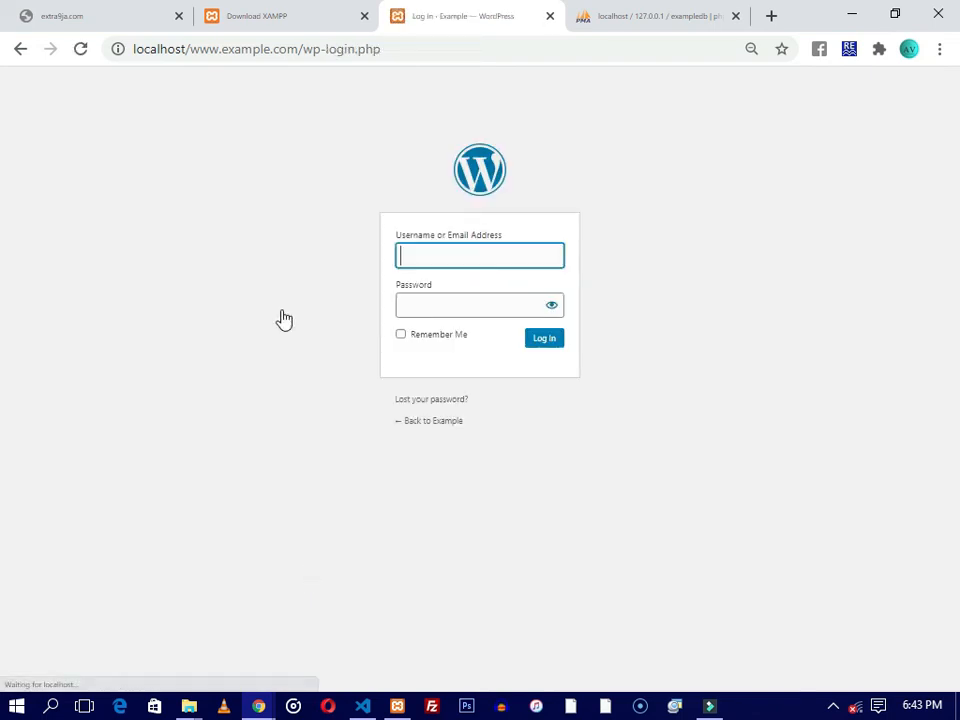
{"action": "left_click", "coordinate": [400, 338]}
{"action": "left_click", "coordinate": [401, 336]}
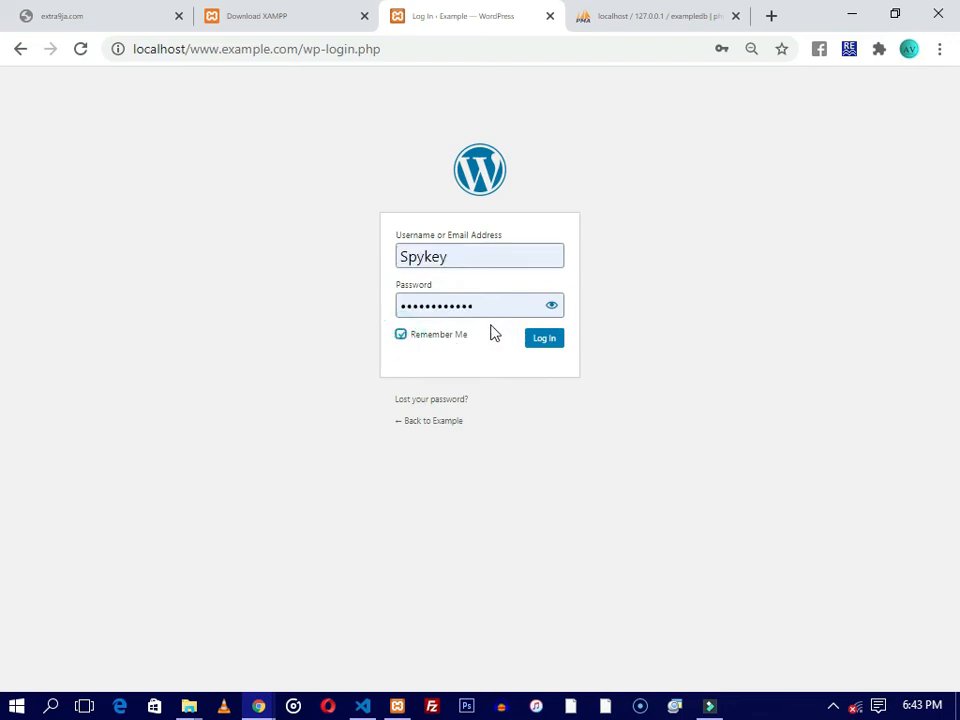
{"action": "left_click", "coordinate": [542, 345]}
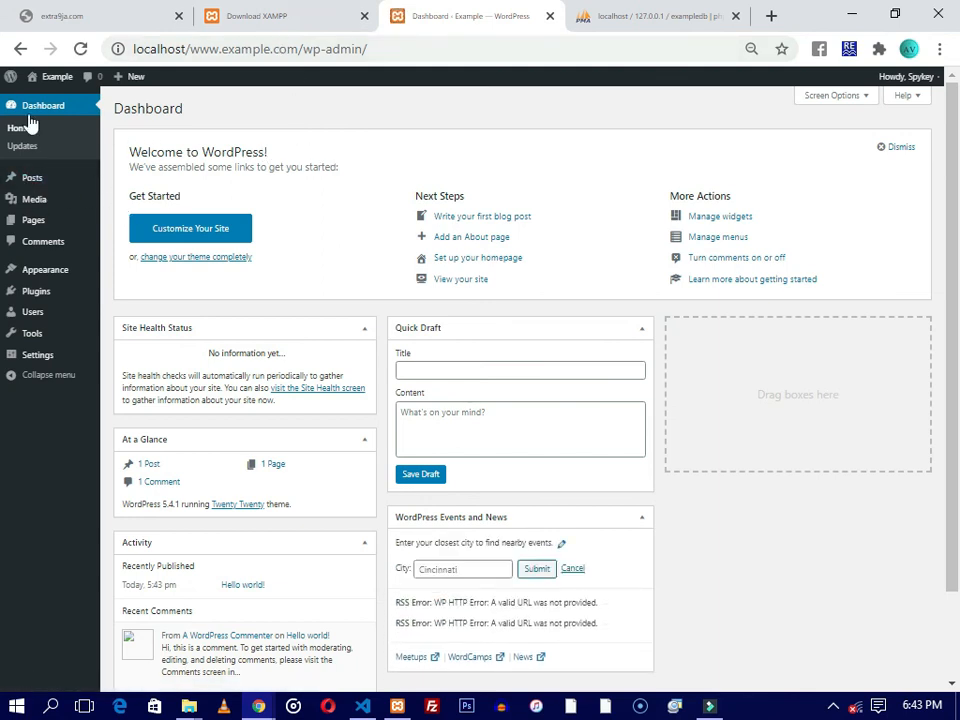
Step: Look over the WordPress dashboard and check the Apache and MySQL modules in the XAMPP Control Panel, minimizing it again
{"action": "scroll", "coordinate": [372, 340], "scroll_direction": "down", "scroll_amount": 1}
{"action": "scroll", "coordinate": [372, 340], "scroll_direction": "down", "scroll_amount": 1}
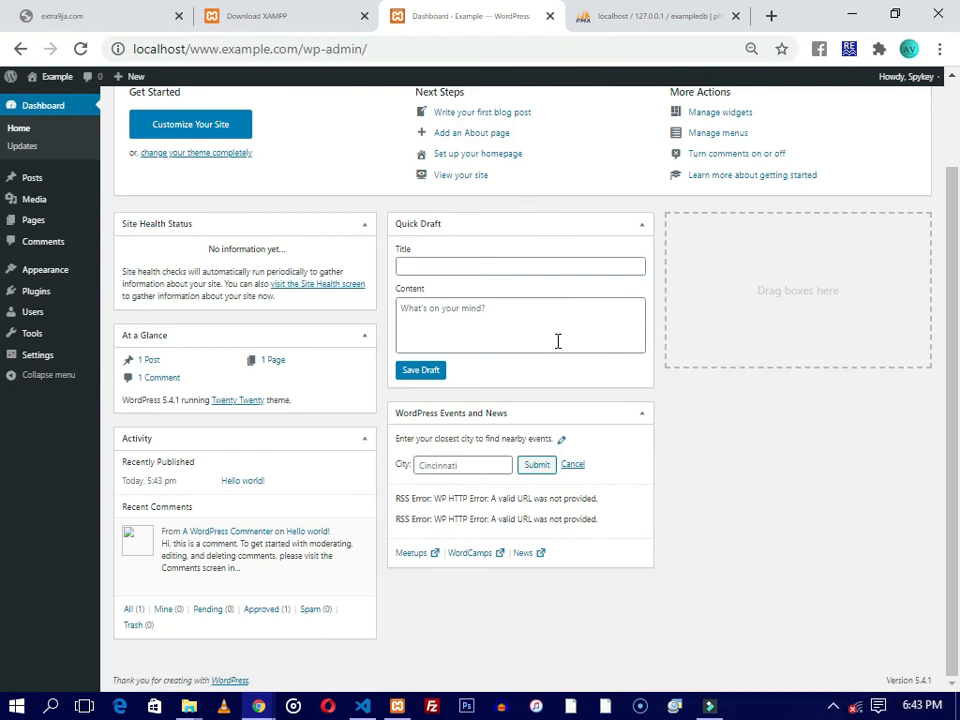
{"action": "left_click", "coordinate": [397, 706]}
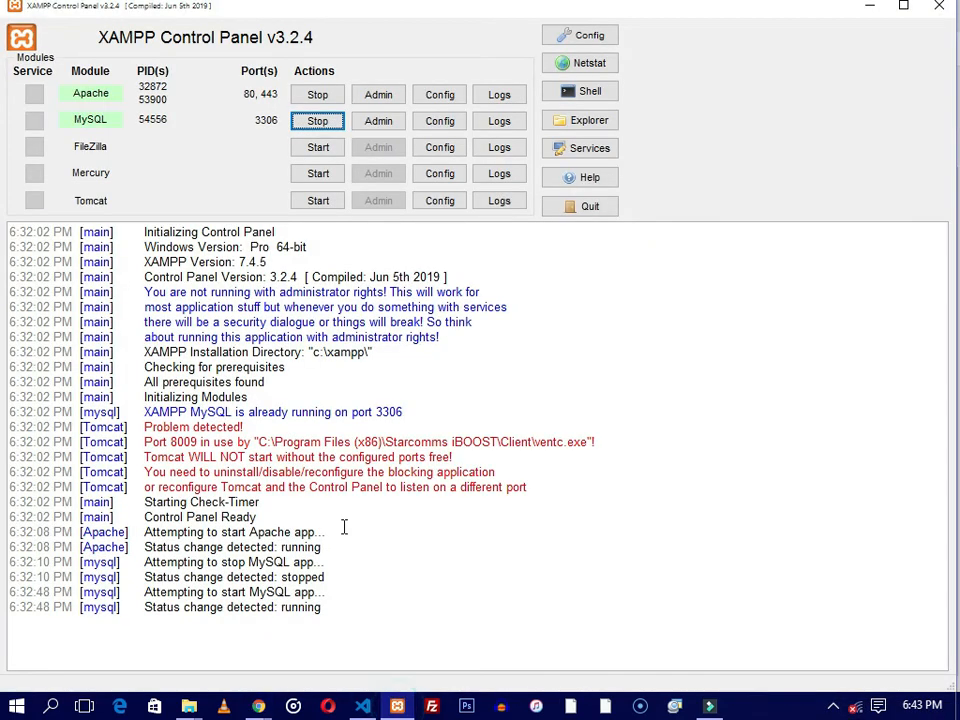
{"action": "left_click", "coordinate": [857, 14]}
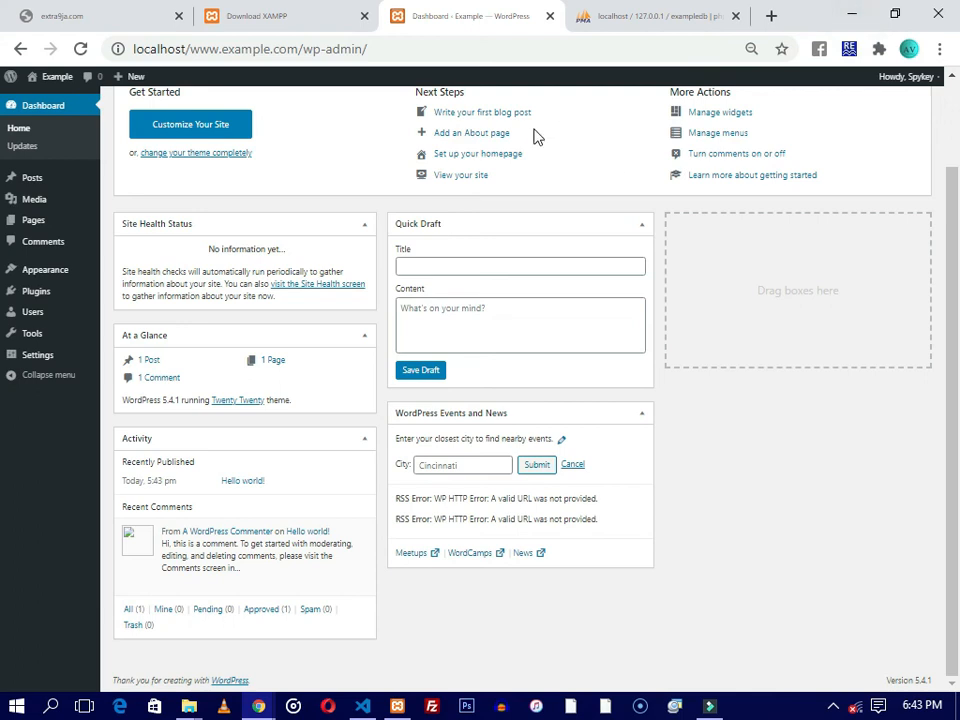
{"action": "mouse_move", "coordinate": [397, 706]}
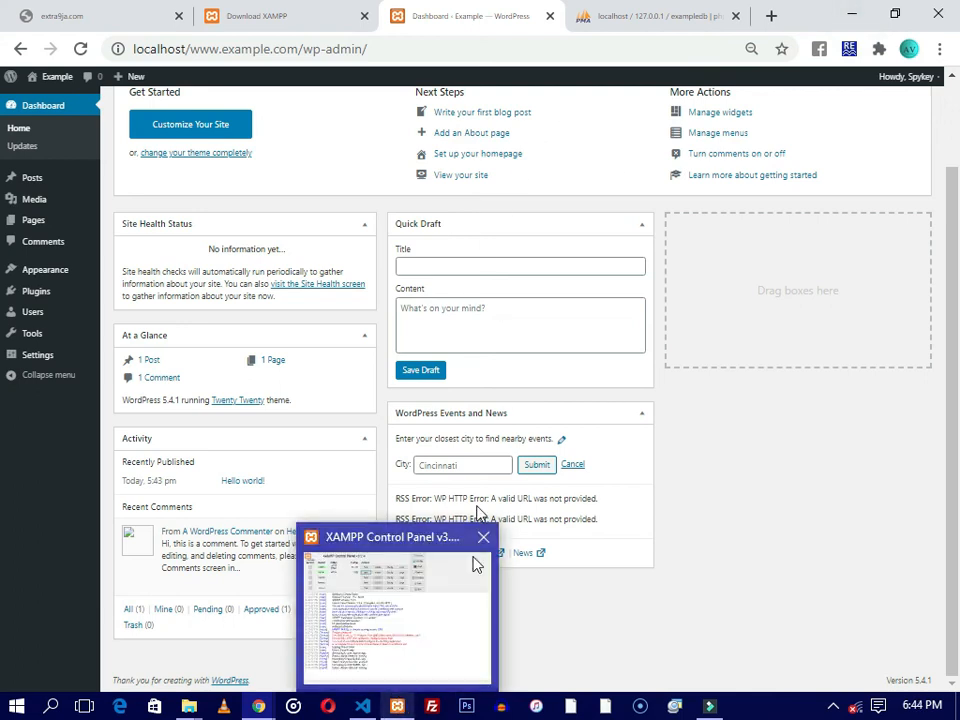